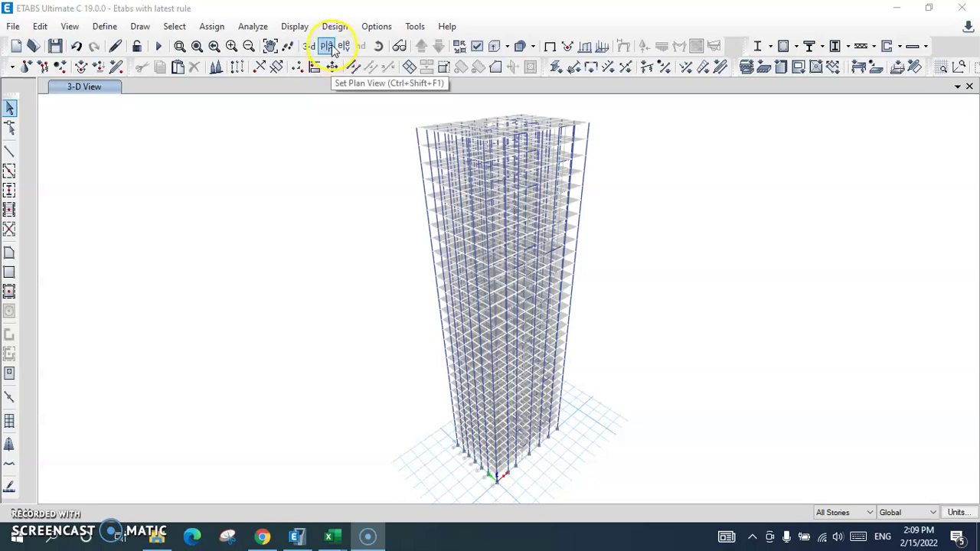
pyautogui.press('XF86AudioLowerVolume')
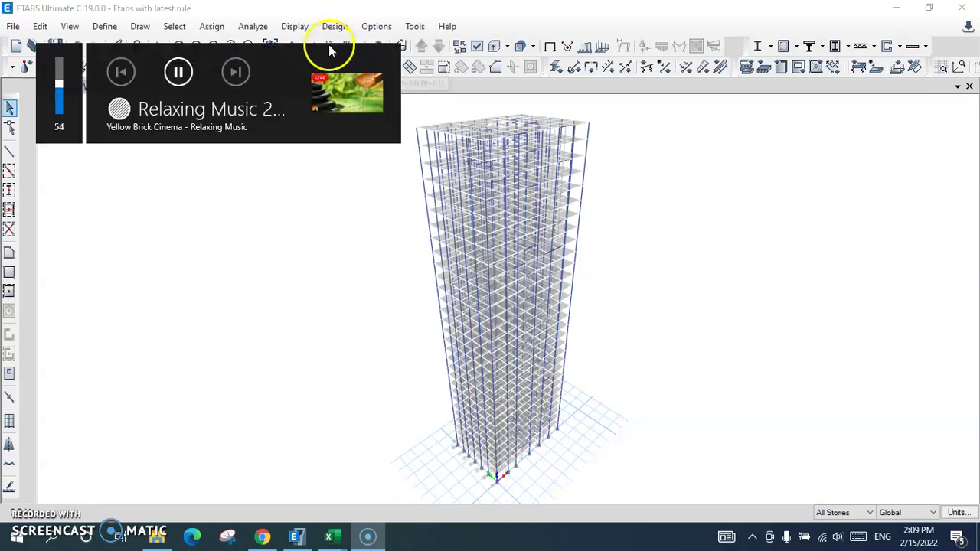
pyautogui.press('XF86AudioLowerVolume')
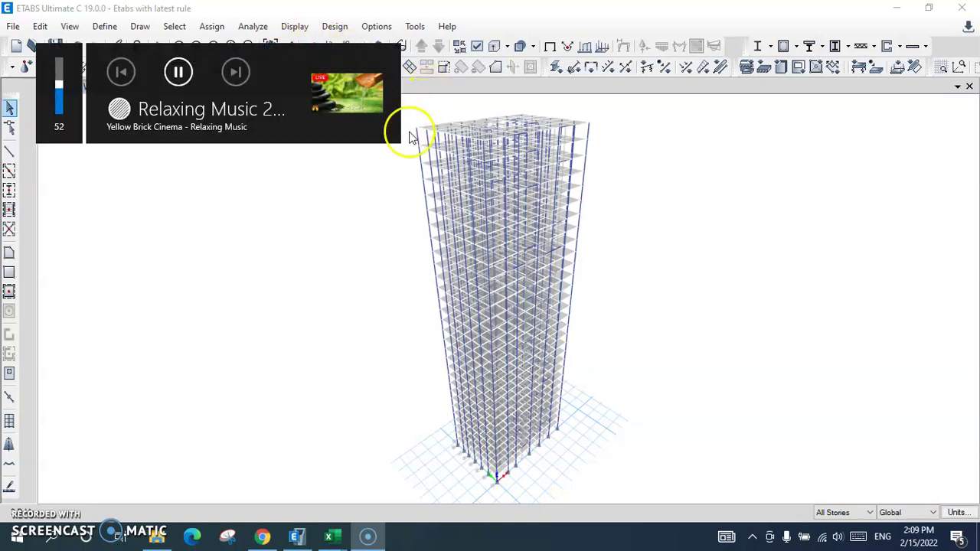
pyautogui.click(371, 173)
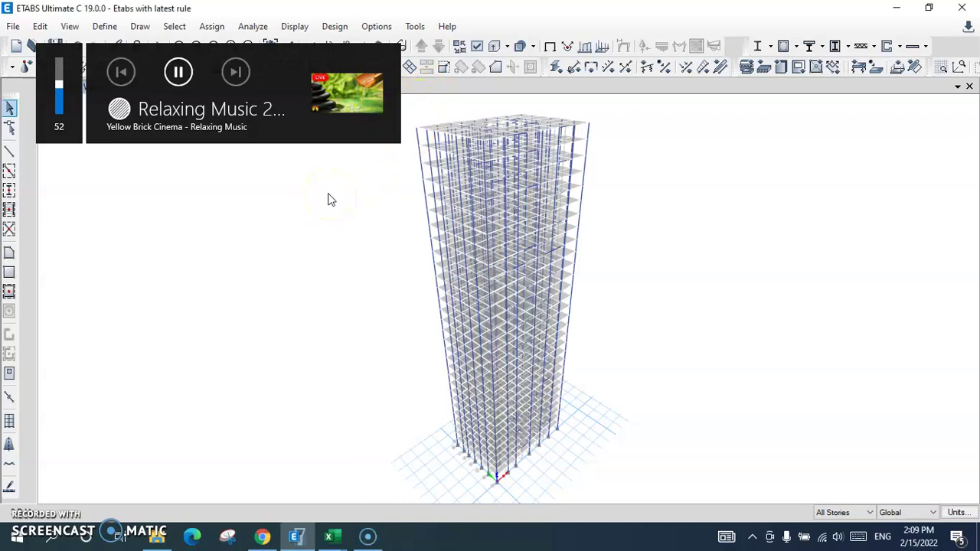
# - Start a new multi-cell wall stack in the Story30 plan view and set its core width Lx to 3 m
pyautogui.click(325, 46)
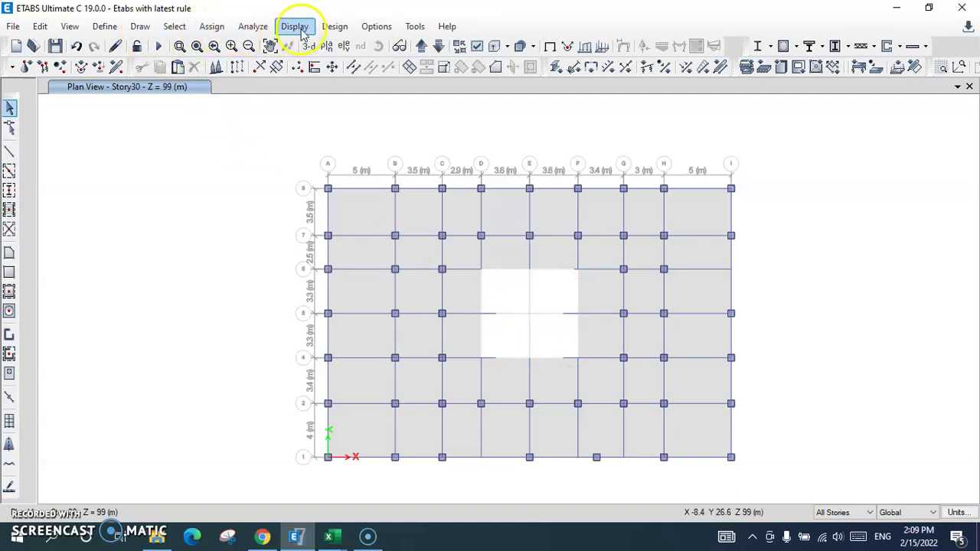
pyautogui.click(140, 26)
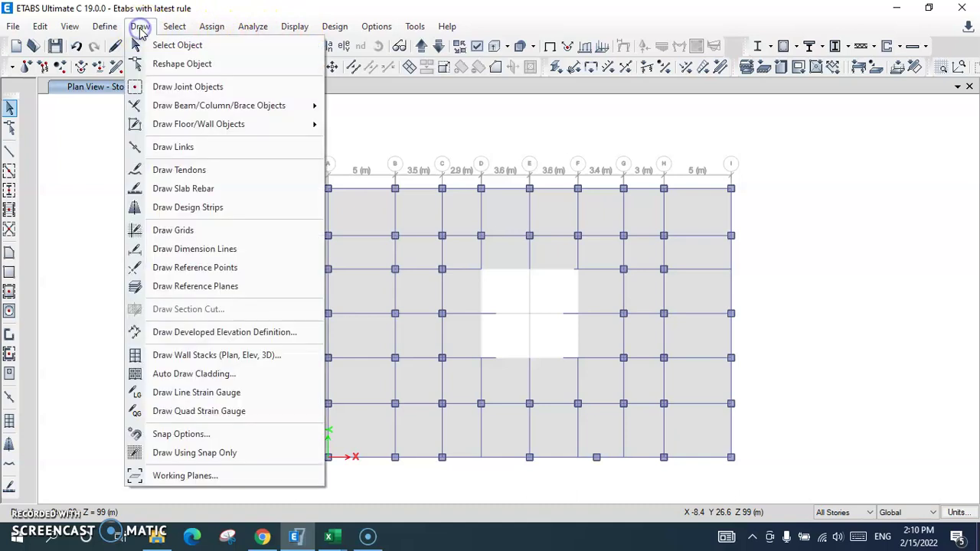
pyautogui.click(239, 356)
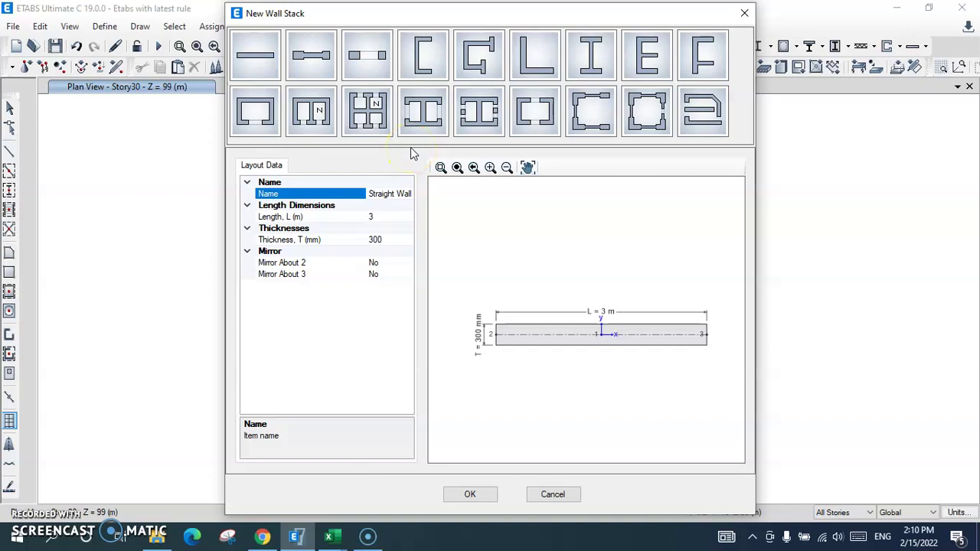
pyautogui.click(370, 112)
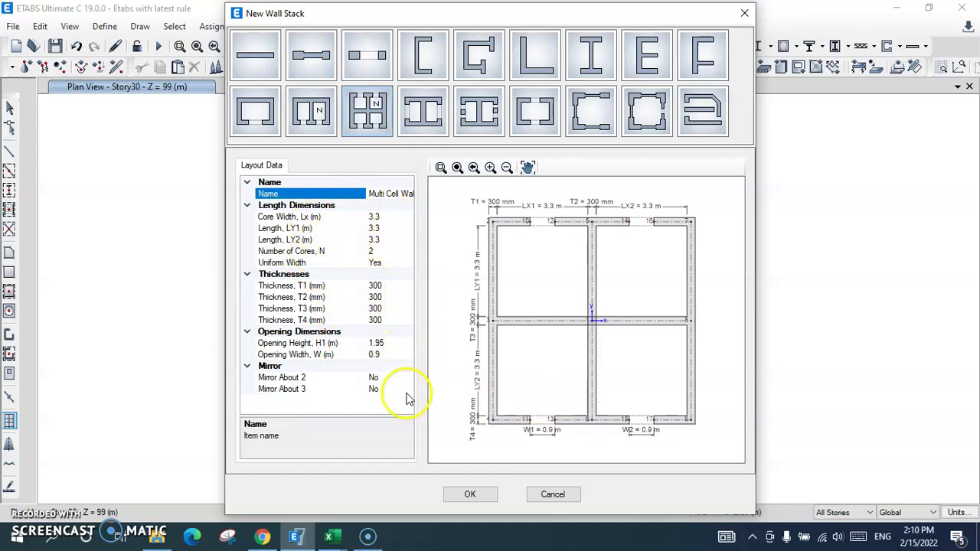
pyautogui.click(385, 218)
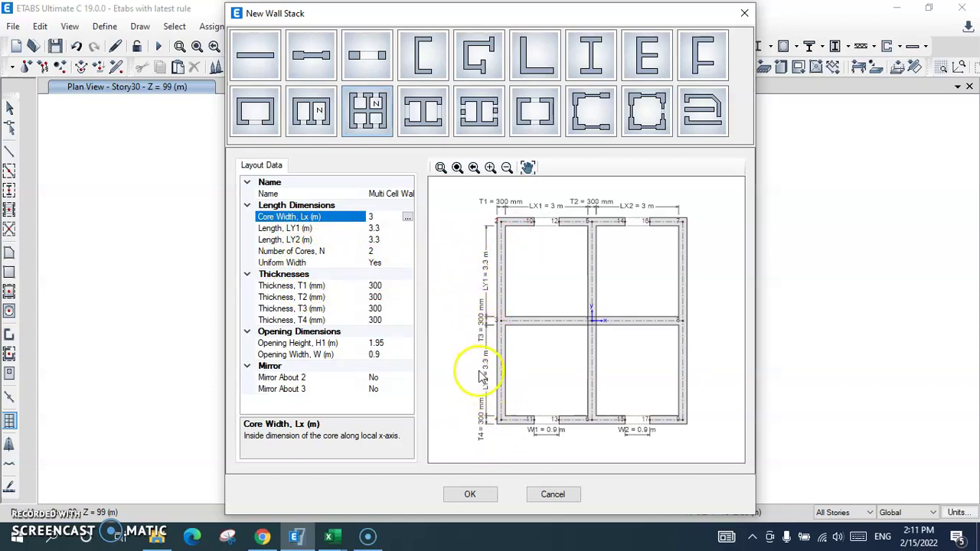
# - Try 3 as the number of cores in the wall stack layout, and set it back to 2
pyautogui.click(377, 250)
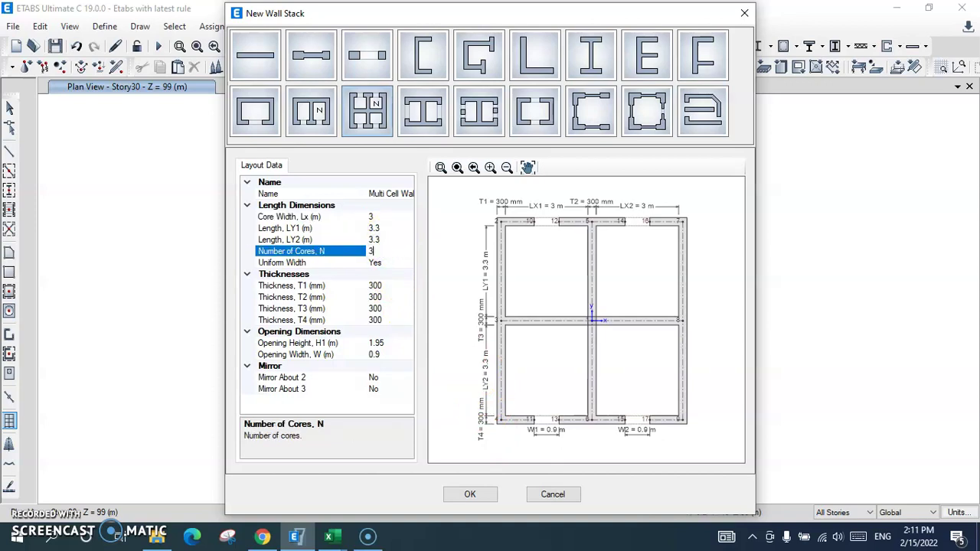
pyautogui.write('3')
pyautogui.press('Return')
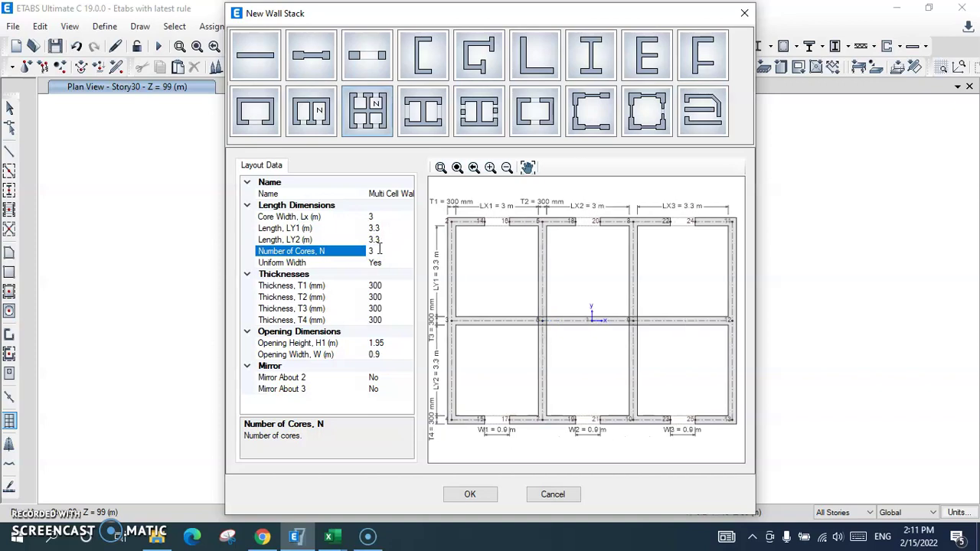
pyautogui.click(381, 255)
# - Examine the Uniform Width options and which walls the thicknesses T1 to T4 of the wall stack control
pyautogui.click(380, 262)
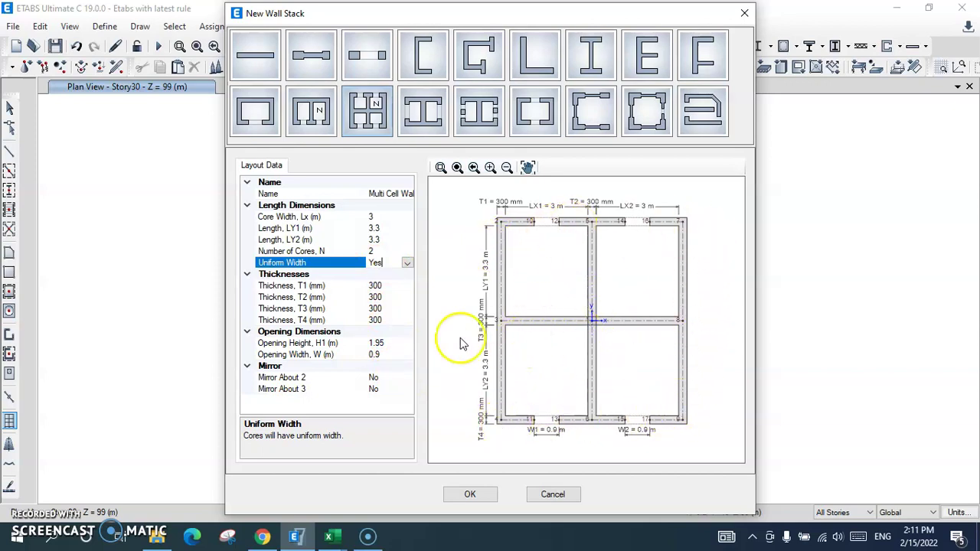
pyautogui.click(409, 261)
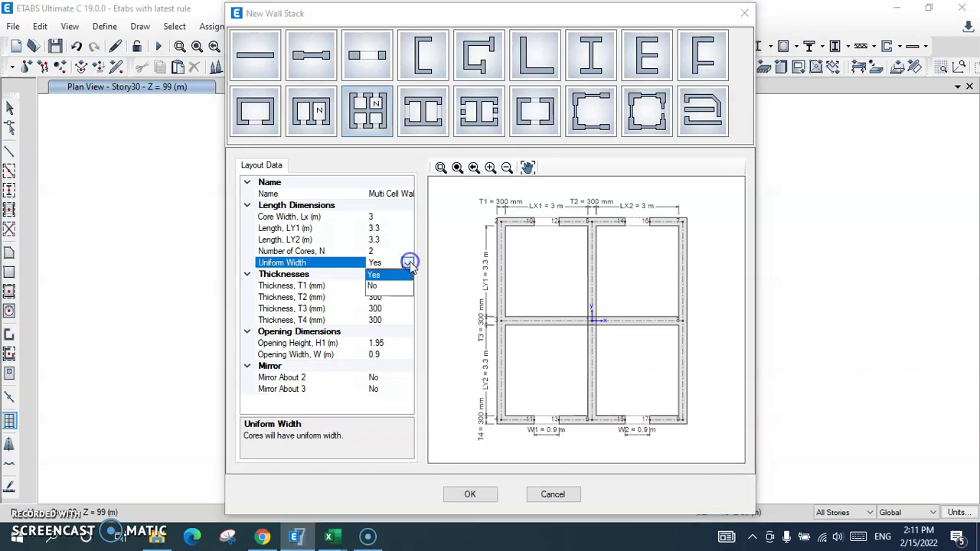
pyautogui.click(394, 313)
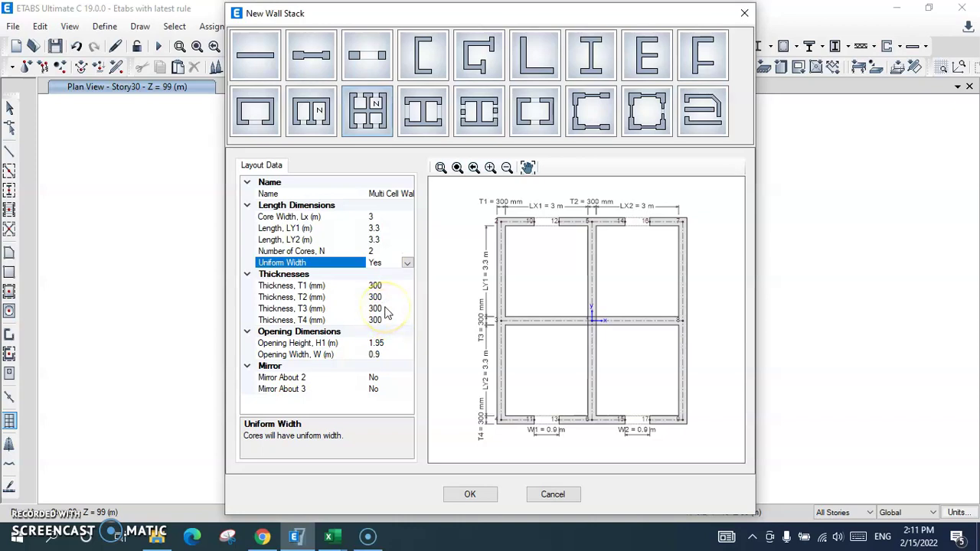
pyautogui.click(380, 287)
pyautogui.click(383, 297)
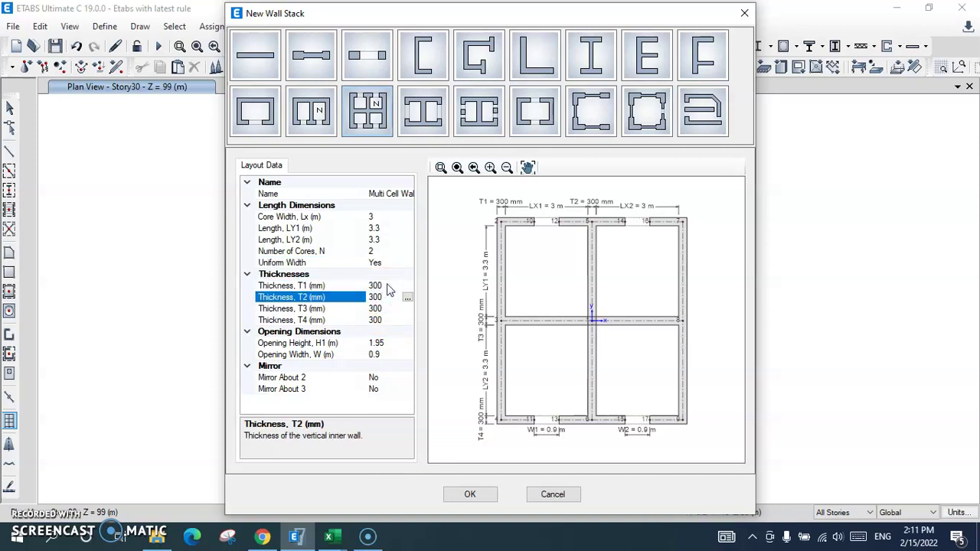
pyautogui.click(388, 285)
pyautogui.click(388, 297)
pyautogui.click(388, 309)
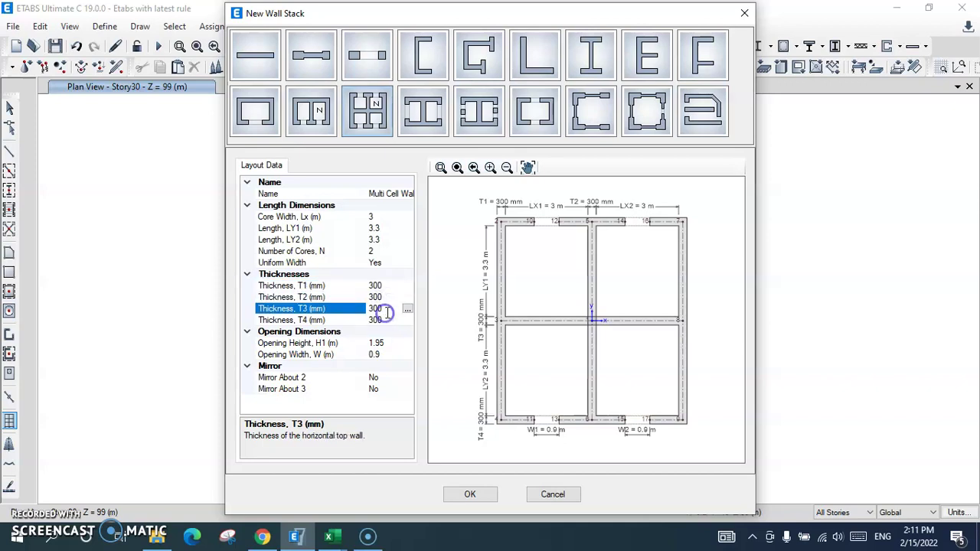
pyautogui.click(389, 295)
pyautogui.click(392, 310)
pyautogui.click(390, 320)
pyautogui.click(388, 298)
pyautogui.click(388, 319)
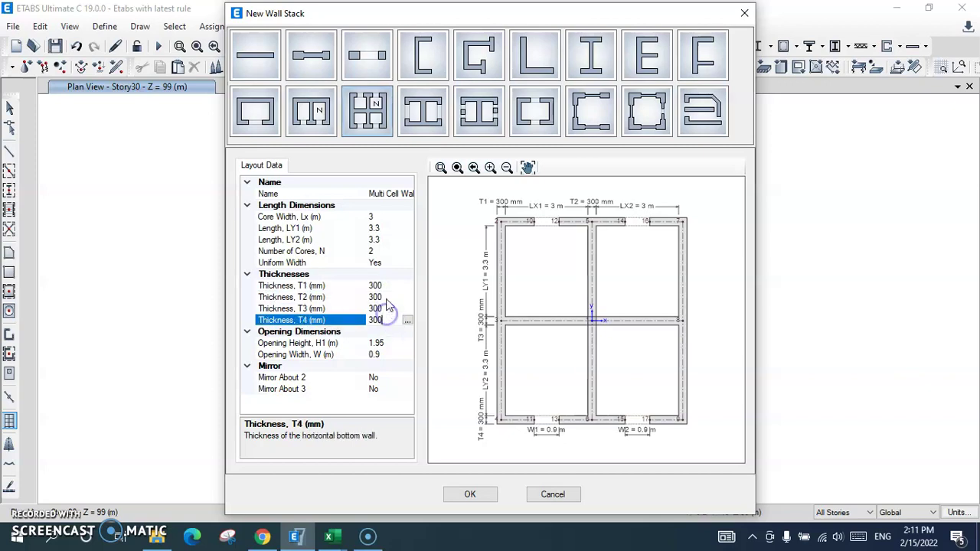
pyautogui.click(388, 320)
# - Set the wall stack's opening height H1 to 2 m and its opening width W to 1.3 m
pyautogui.click(388, 342)
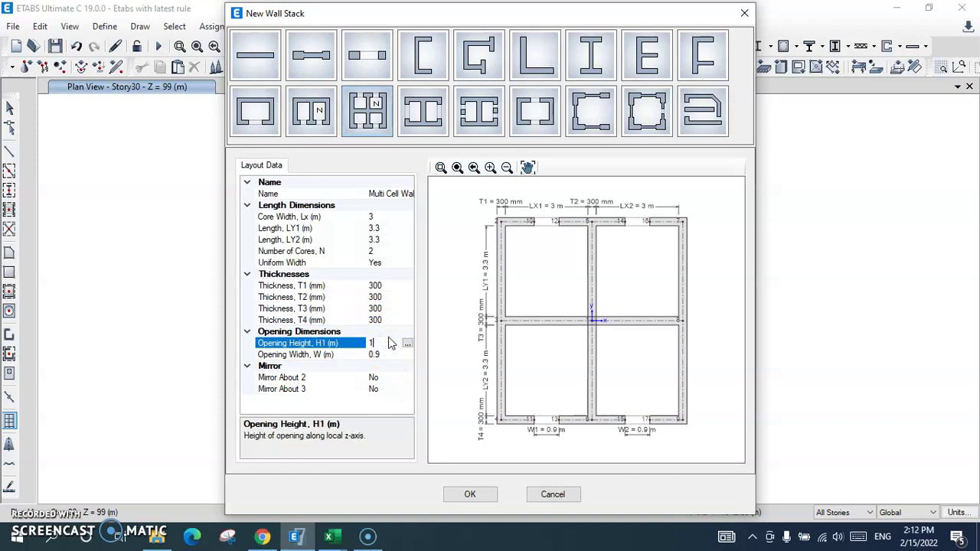
pyautogui.write('2')
pyautogui.click(389, 342)
pyautogui.click(383, 352)
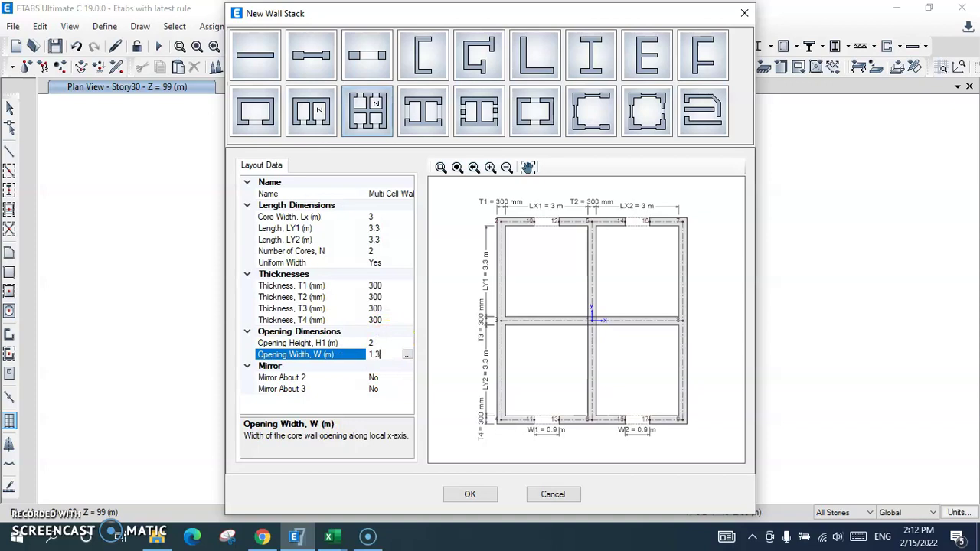
pyautogui.write('1.3')
pyautogui.click(382, 342)
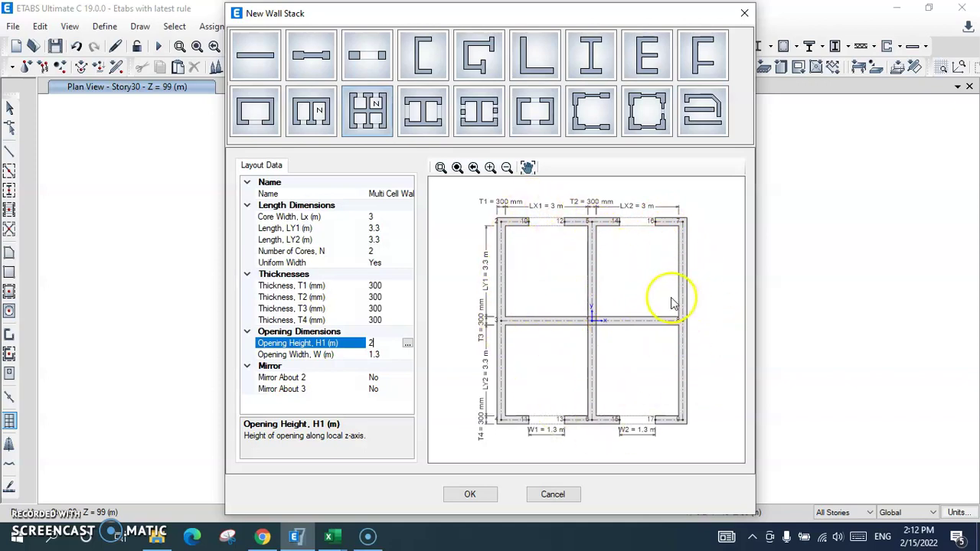
# - Accept the layout and place the wall stack in the central slab opening, centred on the intersection of grids E and 5
pyautogui.click(480, 501)
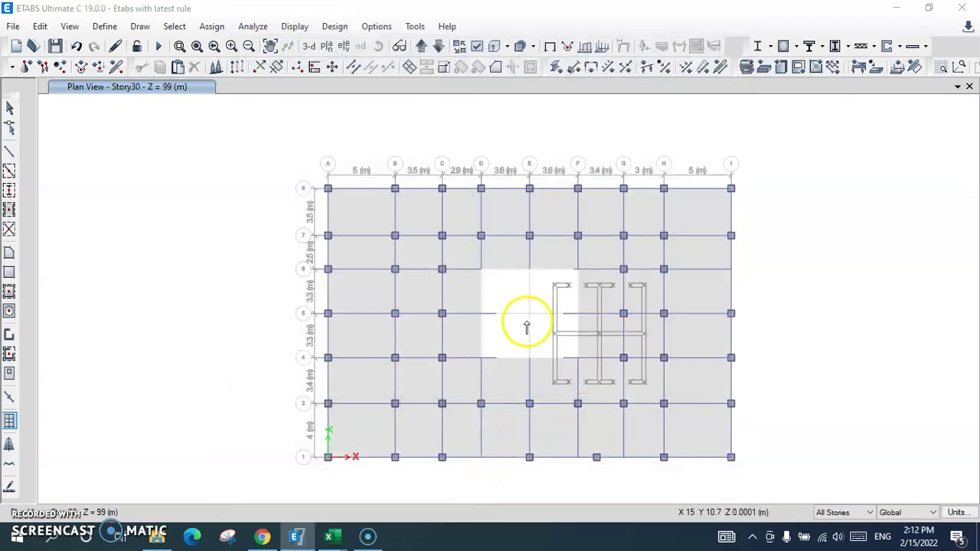
pyautogui.click(526, 316)
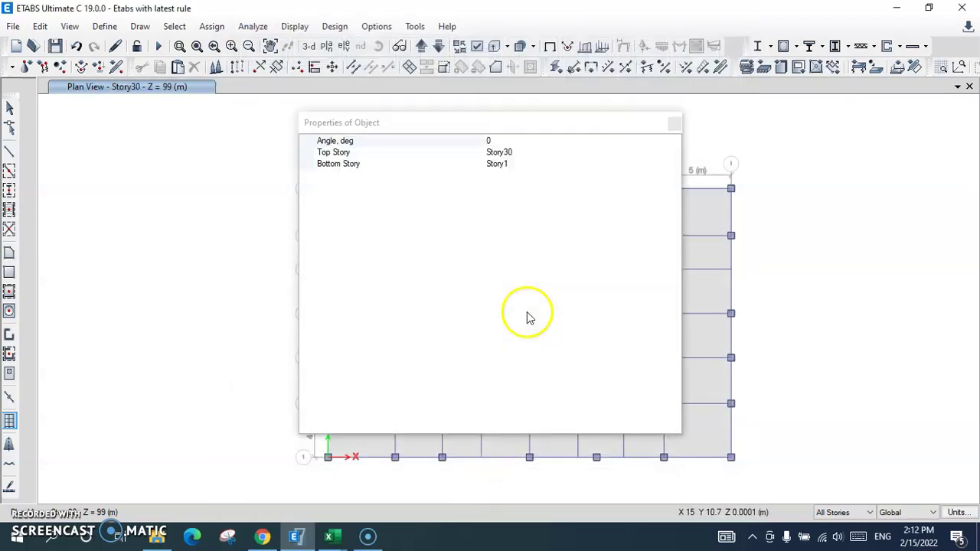
pyautogui.click(673, 125)
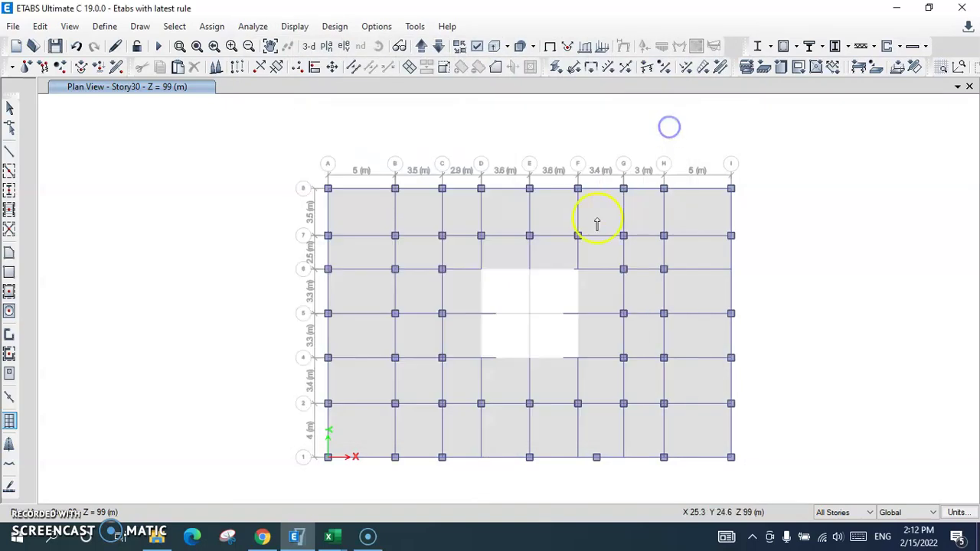
pyautogui.click(528, 312)
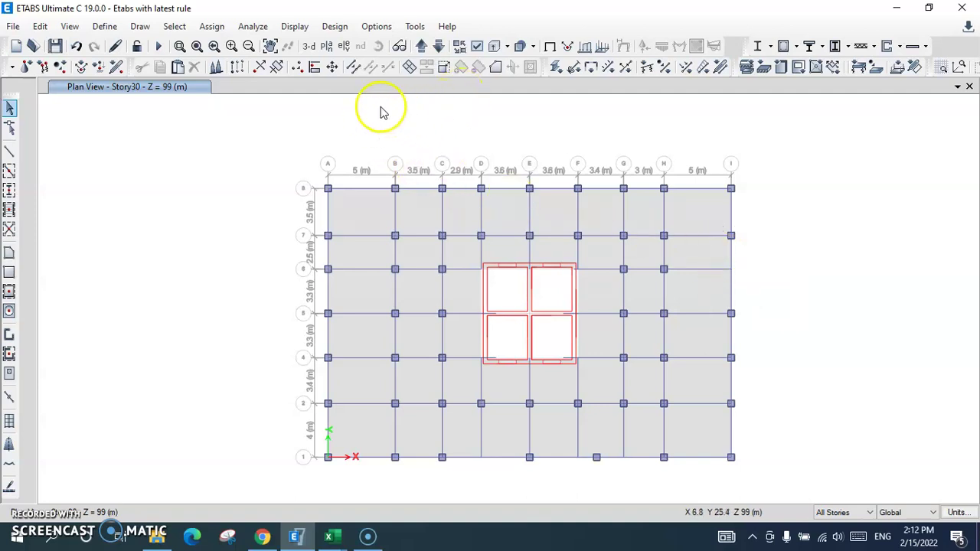
# - View the placed wall core in 3D, and return to the Story30 plan view
pyautogui.click(310, 46)
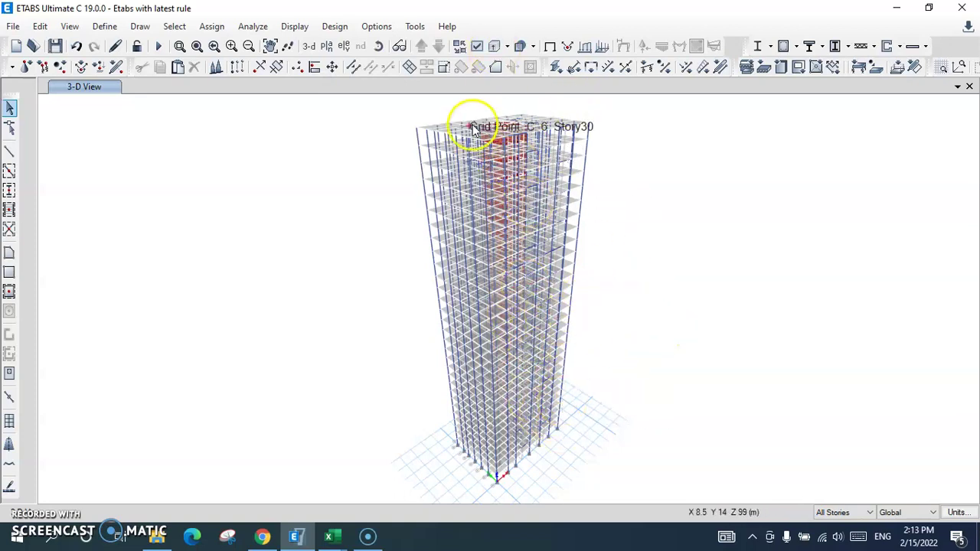
pyautogui.click(833, 513)
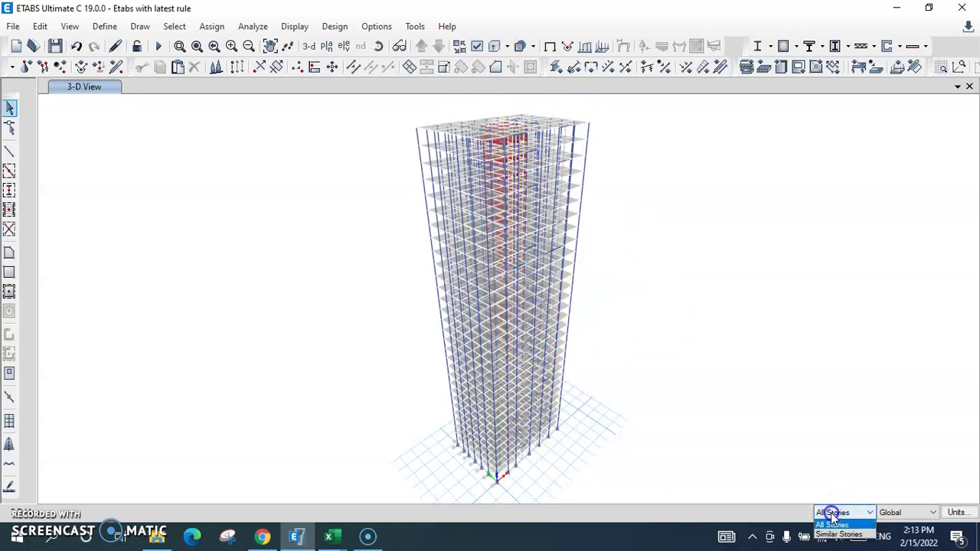
pyautogui.click(835, 534)
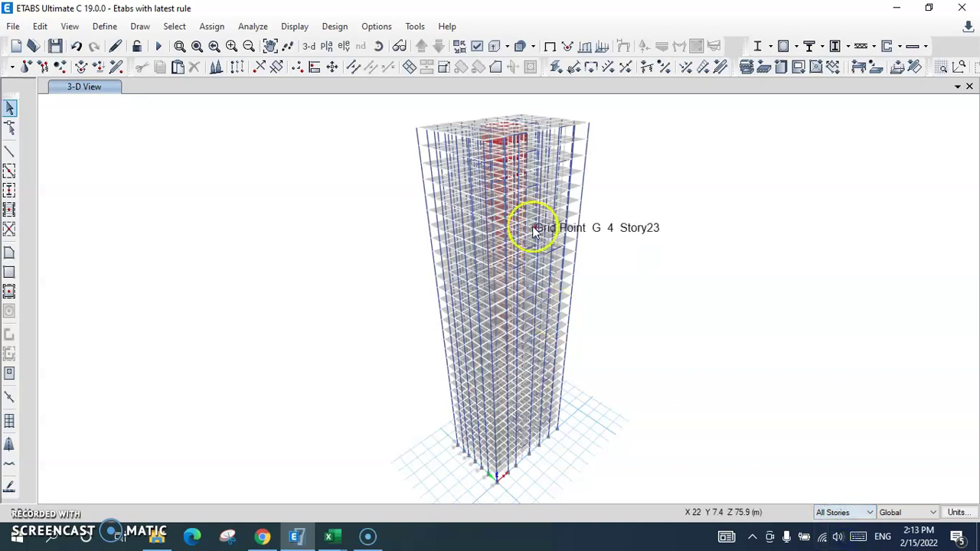
pyautogui.click(327, 46)
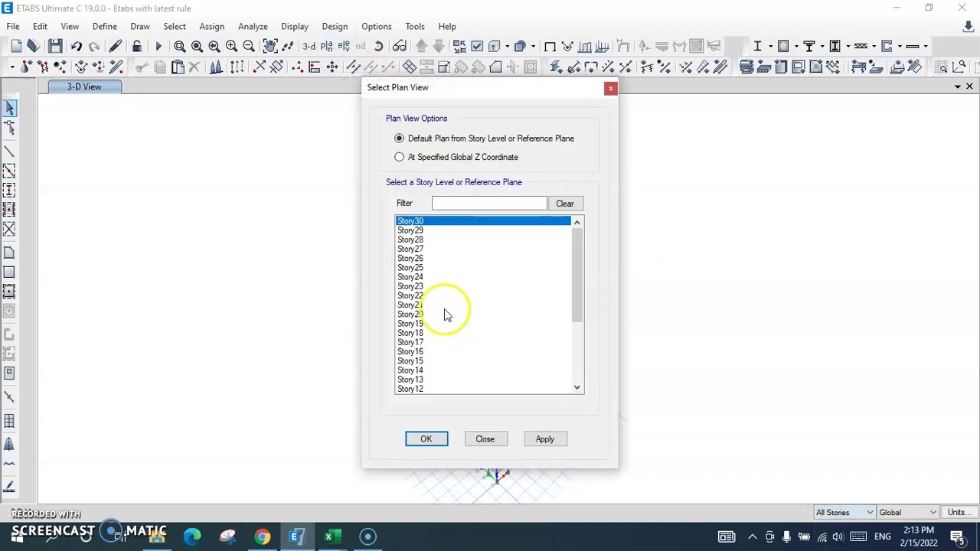
pyautogui.click(428, 441)
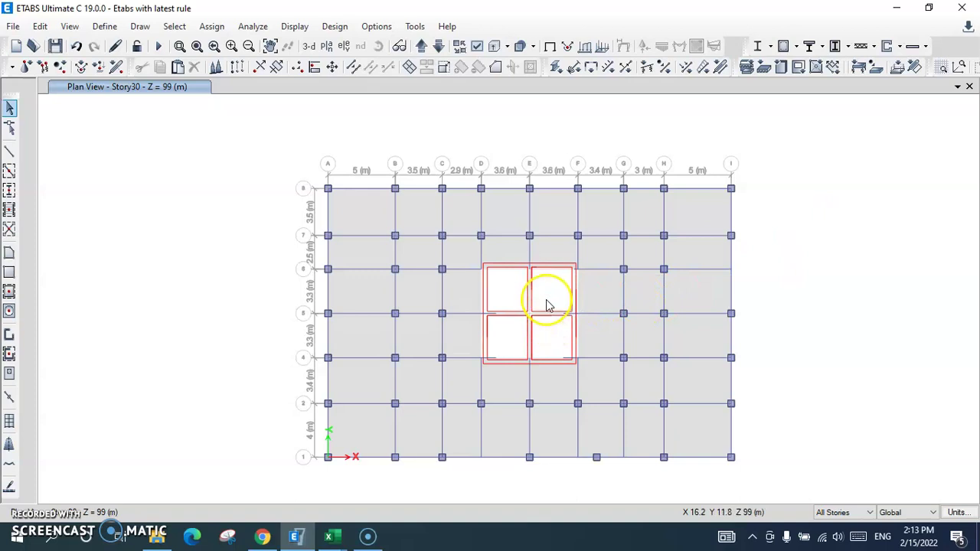
# - Open the existing general pier section Pier in Section Designer and examine the core walls' shape and reinforcement
pyautogui.click(900, 47)
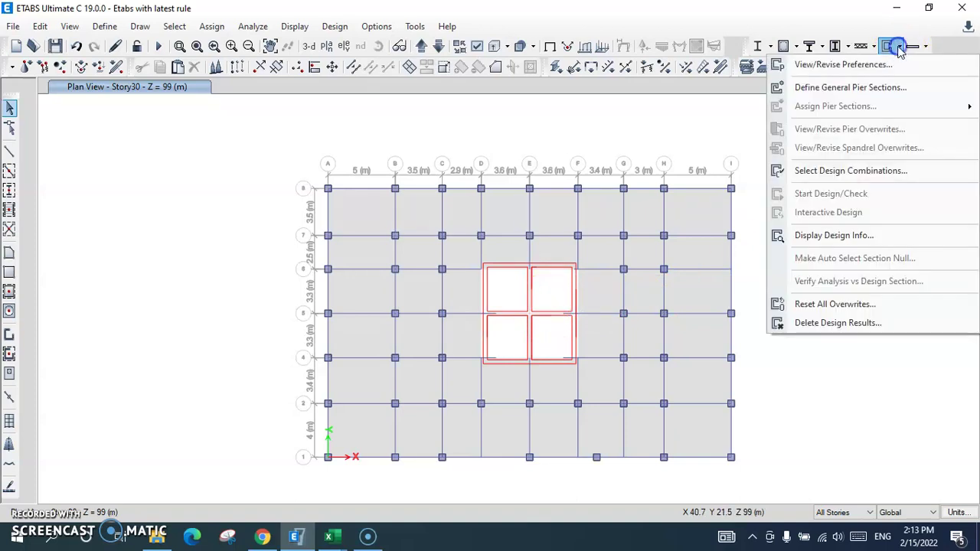
pyautogui.click(874, 88)
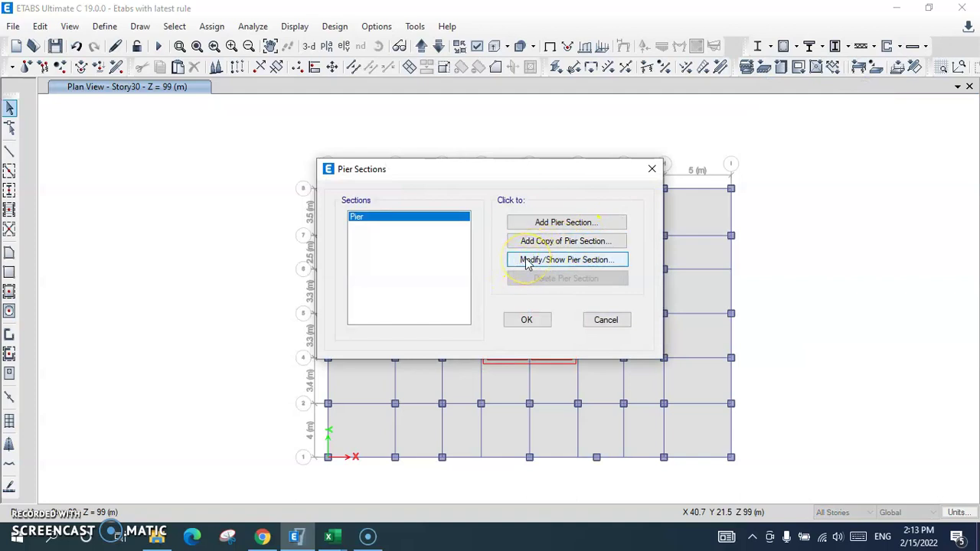
pyautogui.click(527, 261)
pyautogui.click(516, 239)
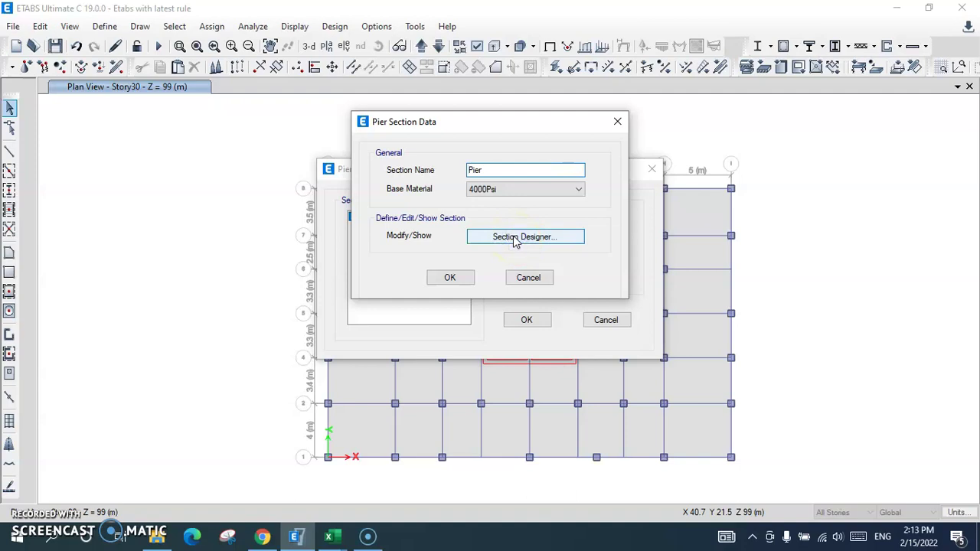
pyautogui.click(740, 495)
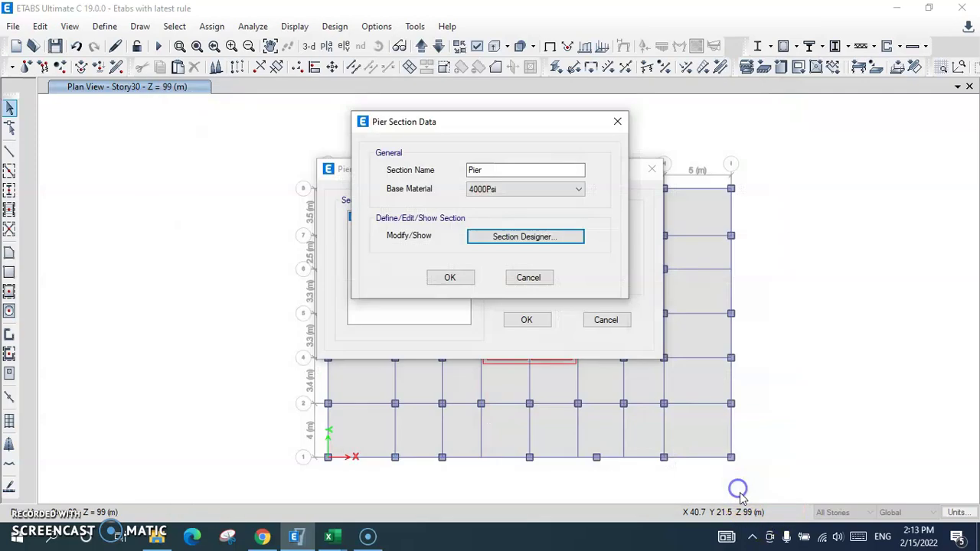
pyautogui.click(511, 238)
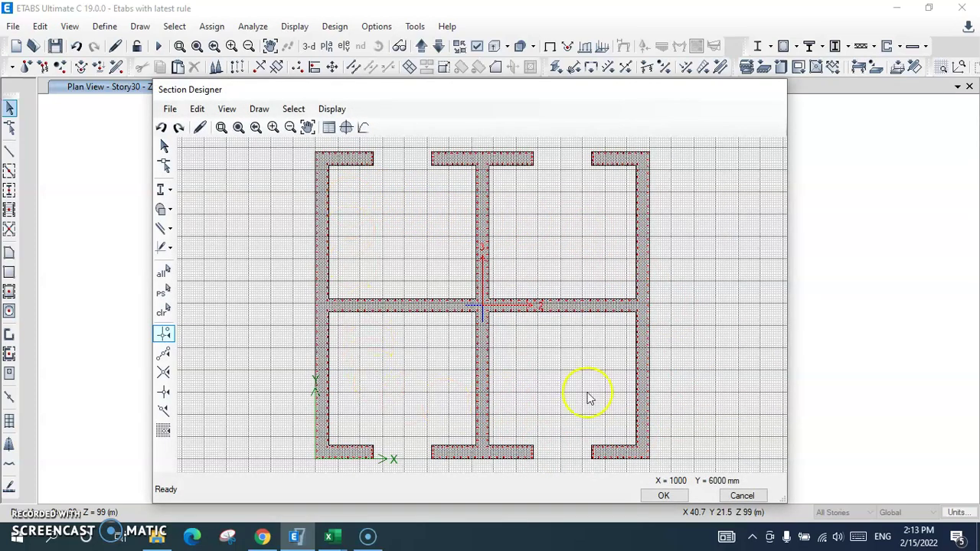
pyautogui.moveTo(397, 93)
pyautogui.mouseDown()
pyautogui.moveTo(616, 168)
pyautogui.moveTo(332, 268)
pyautogui.moveTo(371, 93)
pyautogui.moveTo(278, 79)
pyautogui.moveTo(428, 84)
pyautogui.moveTo(412, 80)
pyautogui.mouseUp()
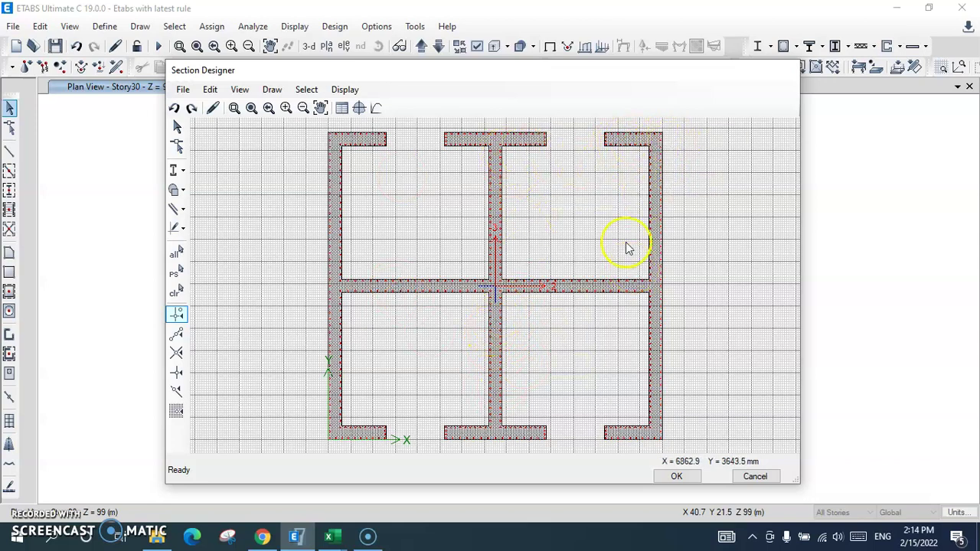
pyautogui.click(586, 161)
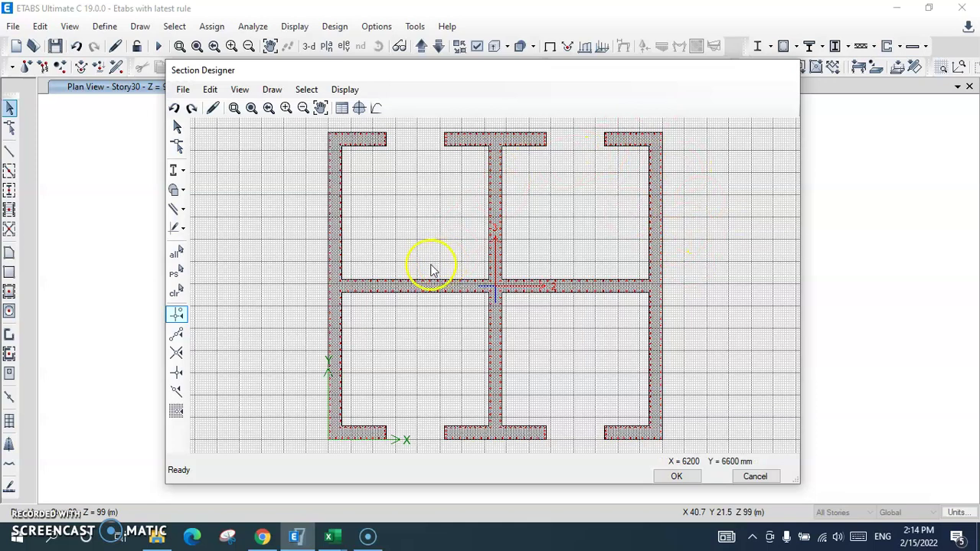
# - Try bar sizes 12 and 14 and a 150 mm maximum bar spacing on the left outer wall edge, and discard the changes
pyautogui.rightClick(331, 186)
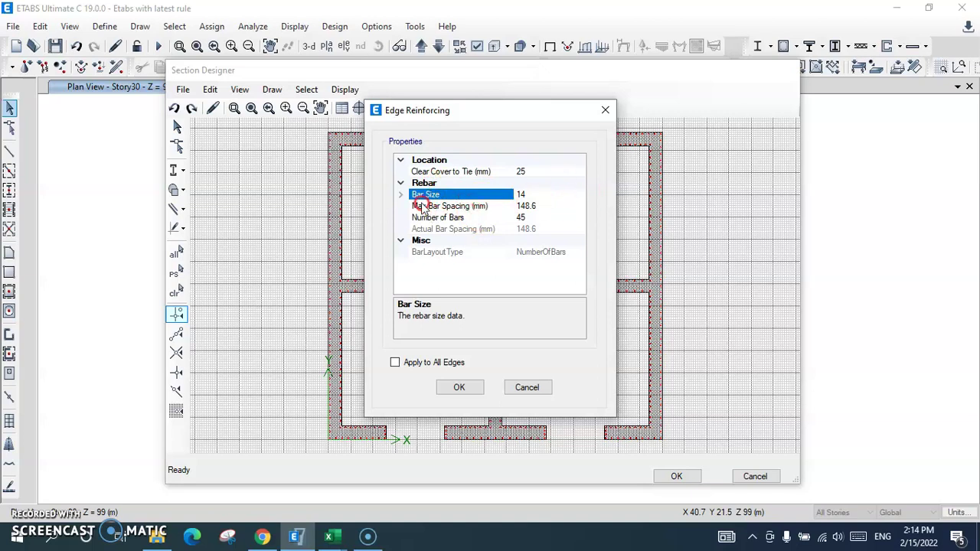
pyautogui.click(402, 218)
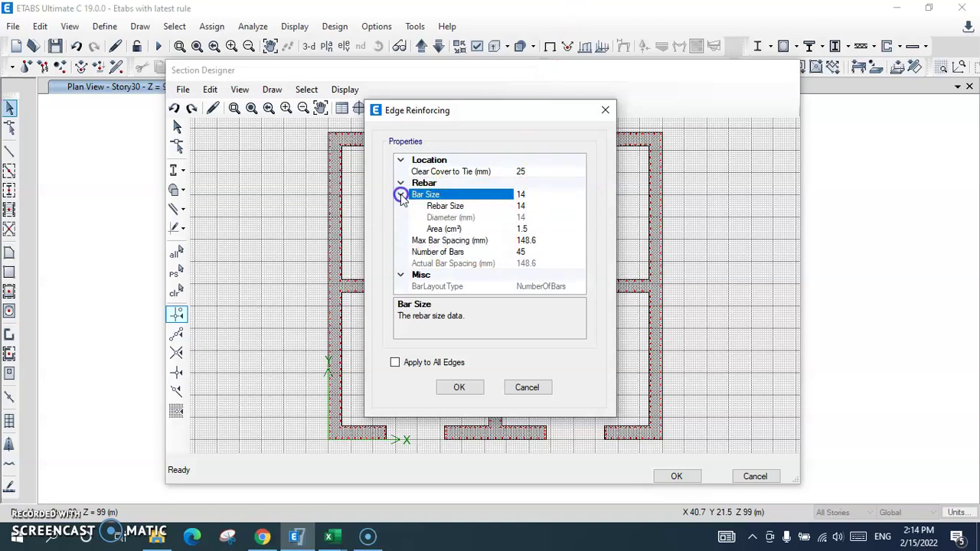
pyautogui.click(534, 205)
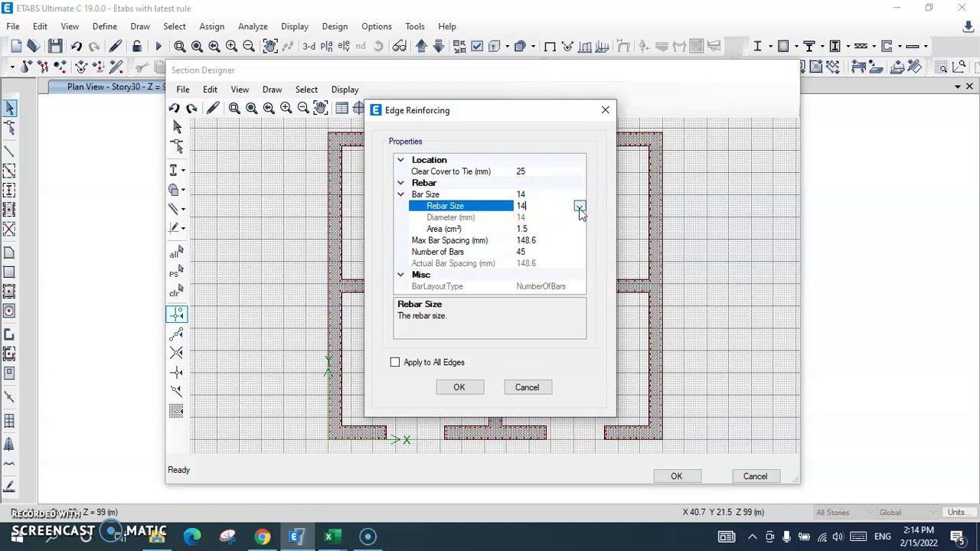
pyautogui.click(579, 207)
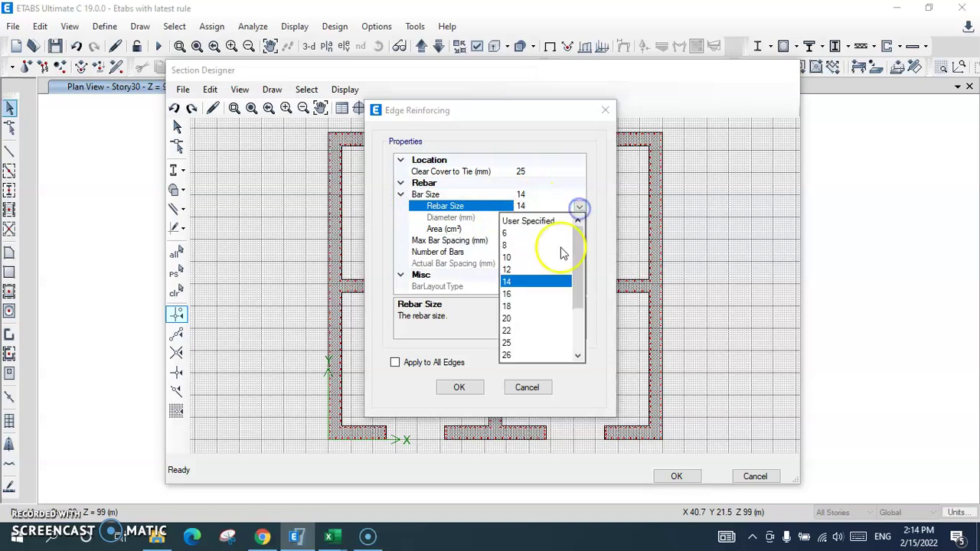
pyautogui.click(515, 269)
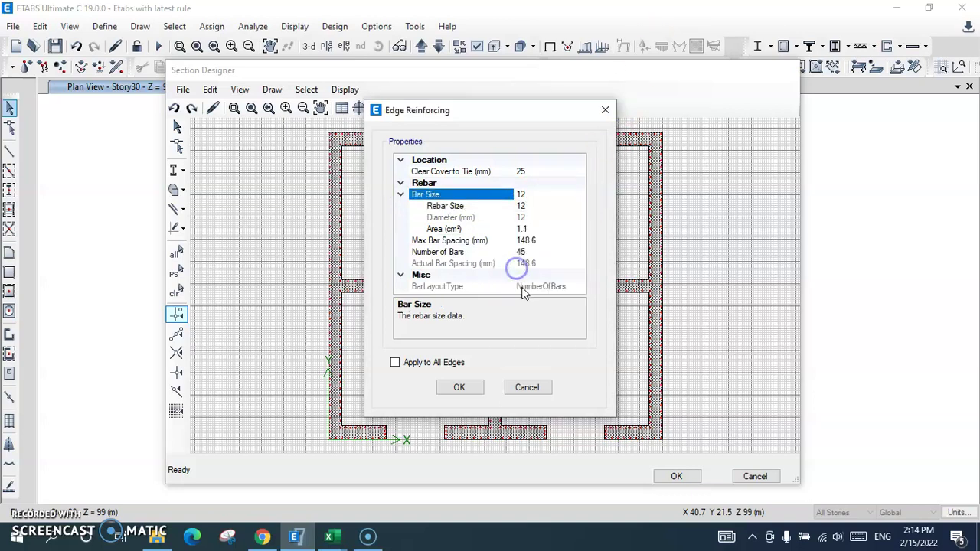
pyautogui.click(554, 205)
pyautogui.click(580, 207)
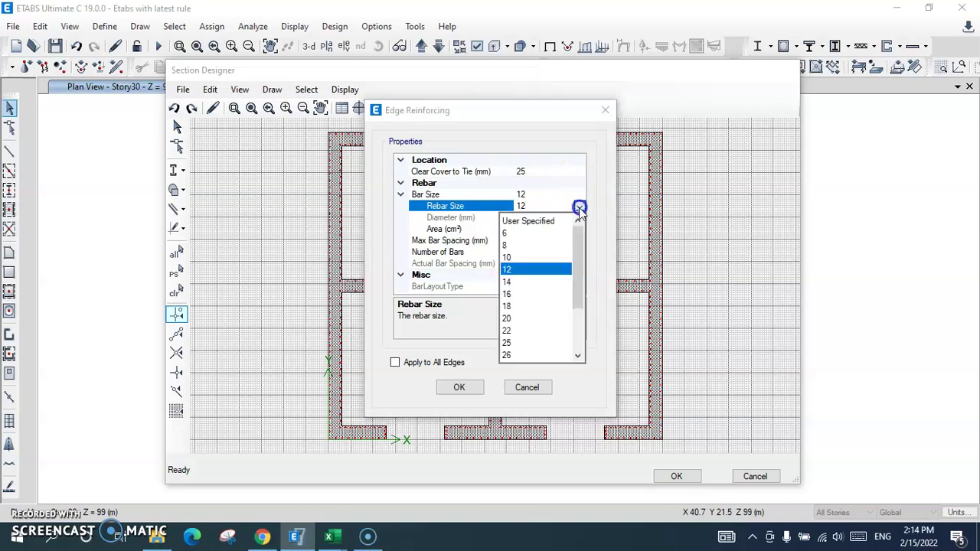
pyautogui.click(528, 282)
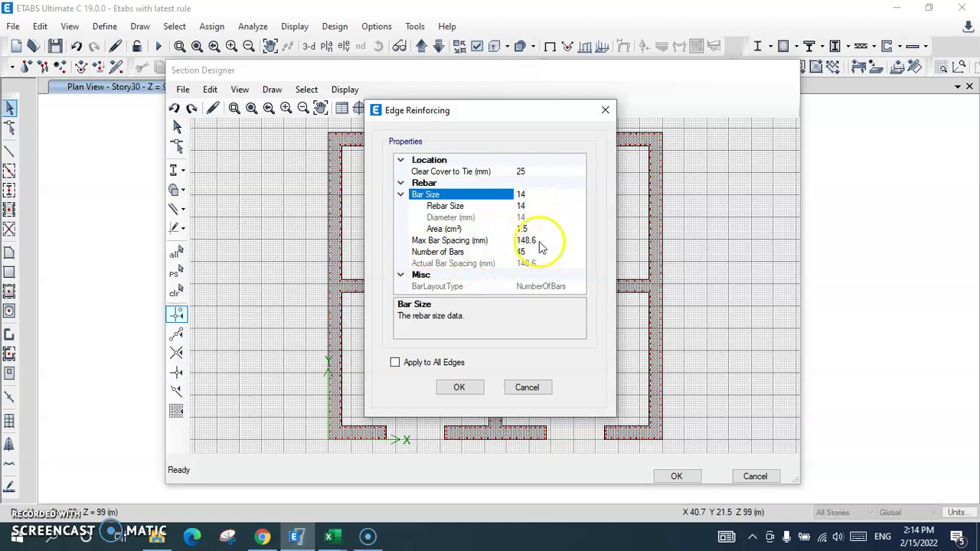
pyautogui.click(539, 240)
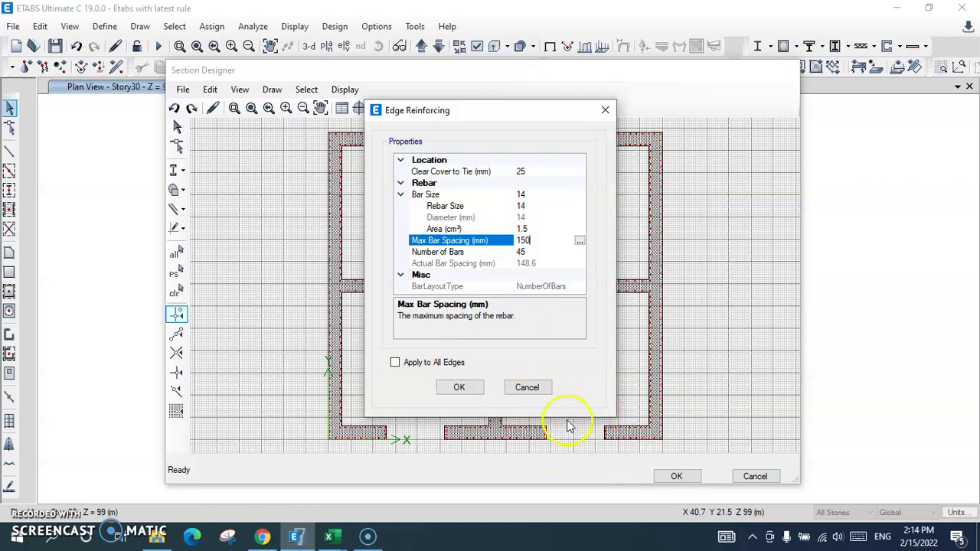
pyautogui.click(526, 388)
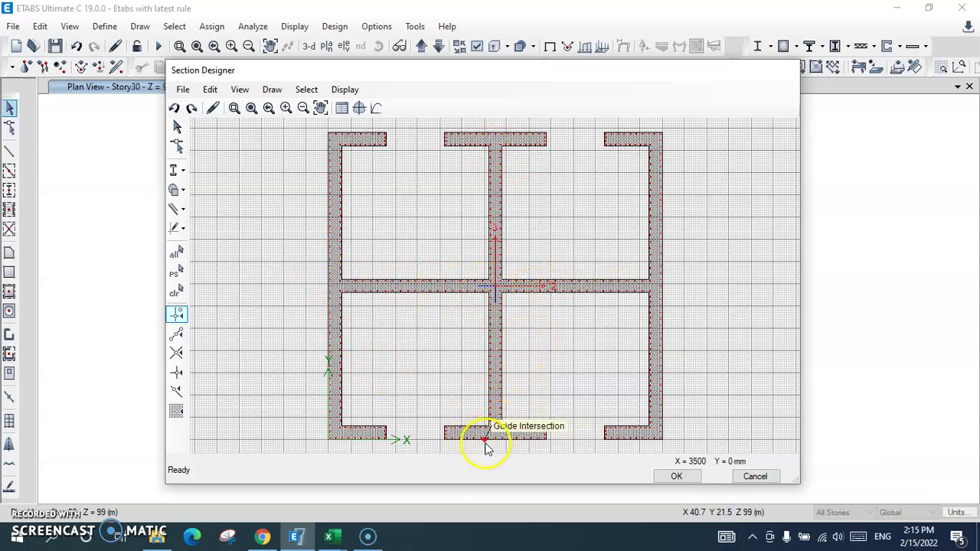
# - Review the edge reinforcing properties of the left outer wall again and close them without changes
pyautogui.click(328, 284)
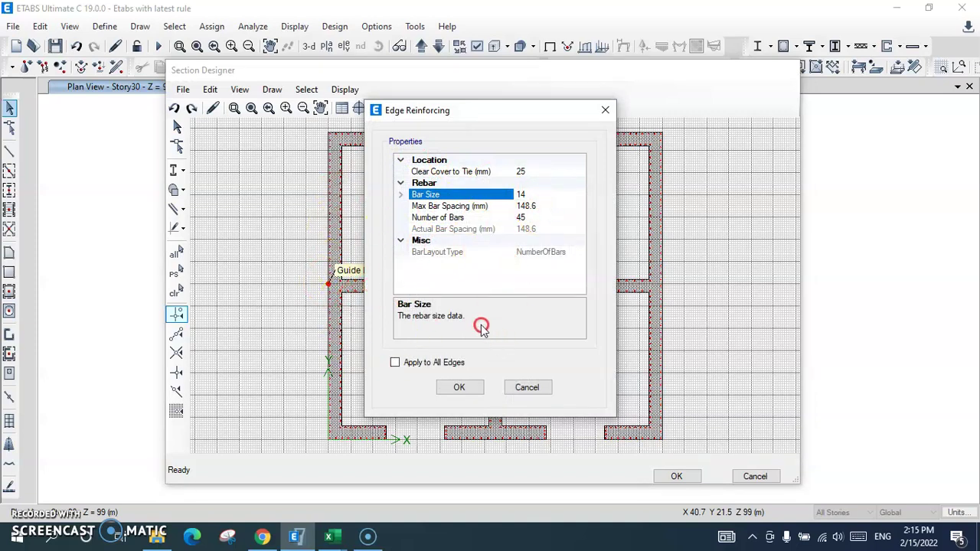
pyautogui.click(439, 382)
pyautogui.click(531, 387)
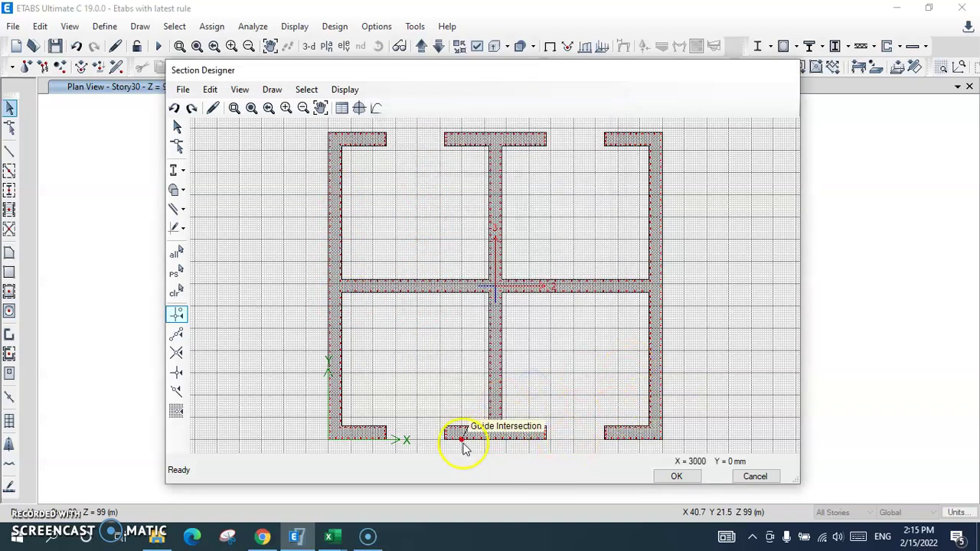
# - Review the corner point reinforcing at the lower-right opening corner and the core's upper-left corner, leaving the rebar size as it is
pyautogui.click(605, 426)
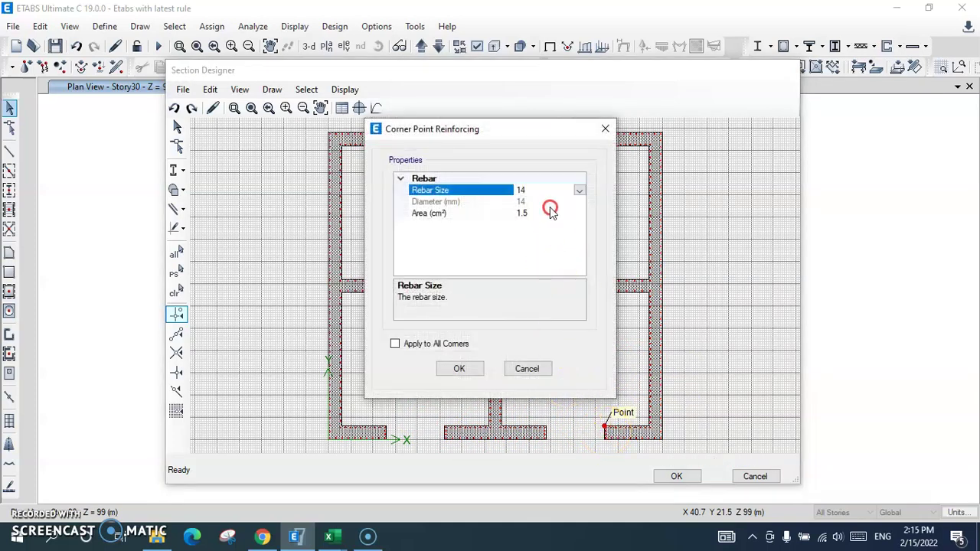
pyautogui.click(577, 191)
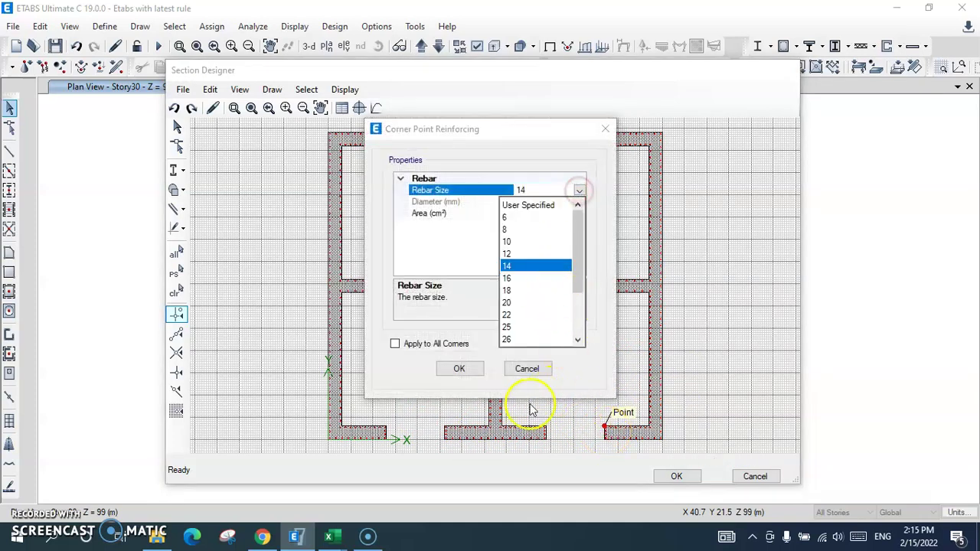
pyautogui.click(525, 369)
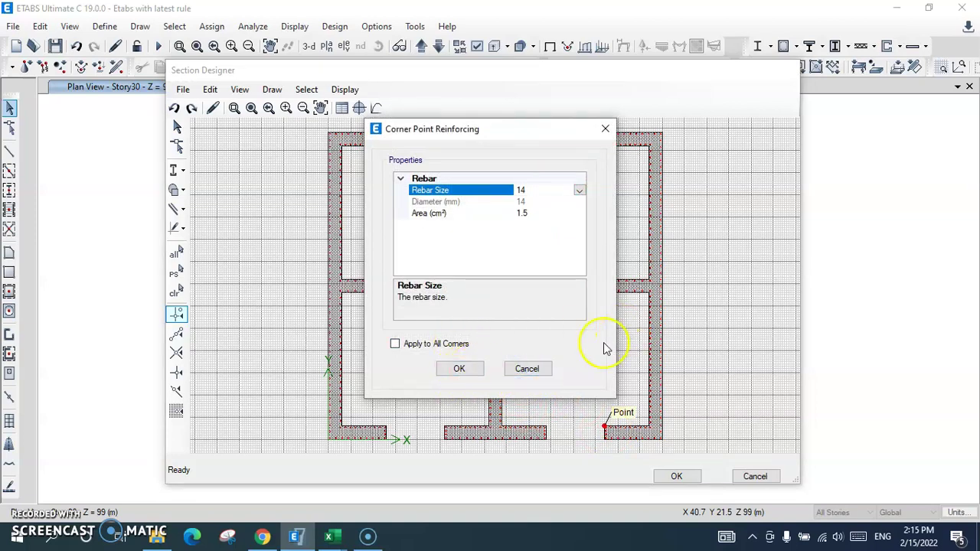
pyautogui.click(539, 371)
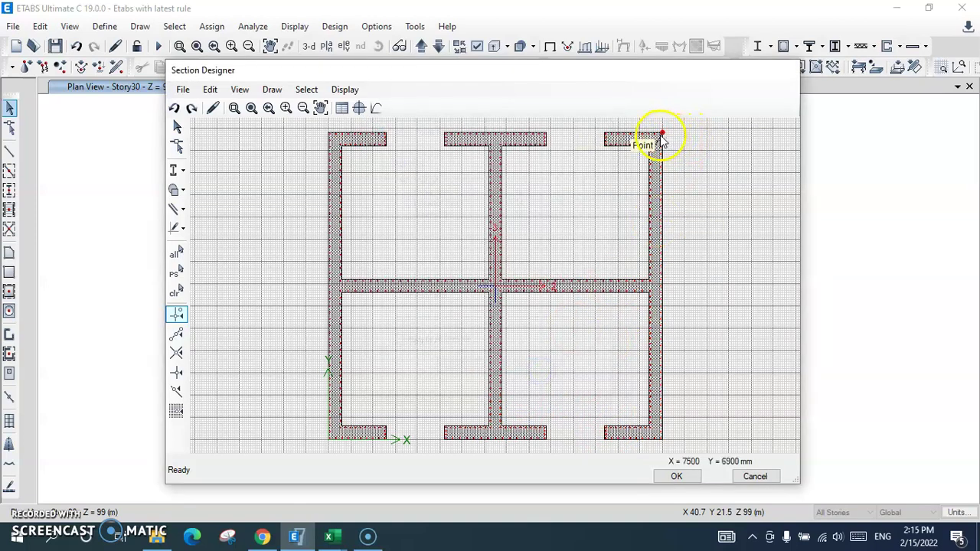
pyautogui.click(332, 136)
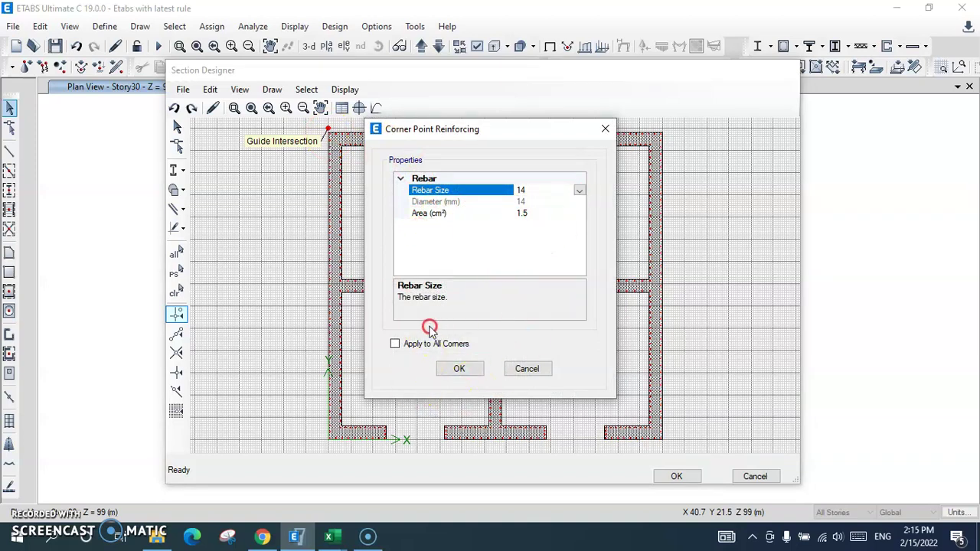
pyautogui.click(533, 368)
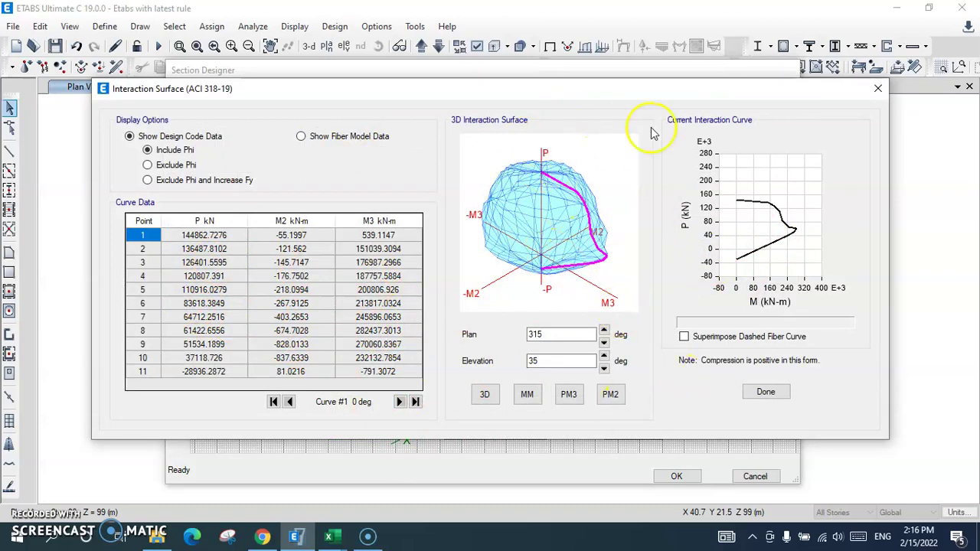
# - Display the section's interaction surface and copy the current curve, Curve #1 at 0 deg, with phi included
pyautogui.moveTo(491, 100)
pyautogui.mouseDown()
pyautogui.moveTo(542, 98)
pyautogui.moveTo(484, 84)
pyautogui.mouseUp()
pyautogui.moveTo(170, 224); pyautogui.dragTo(418, 387)
pyautogui.rightClick(327, 296)
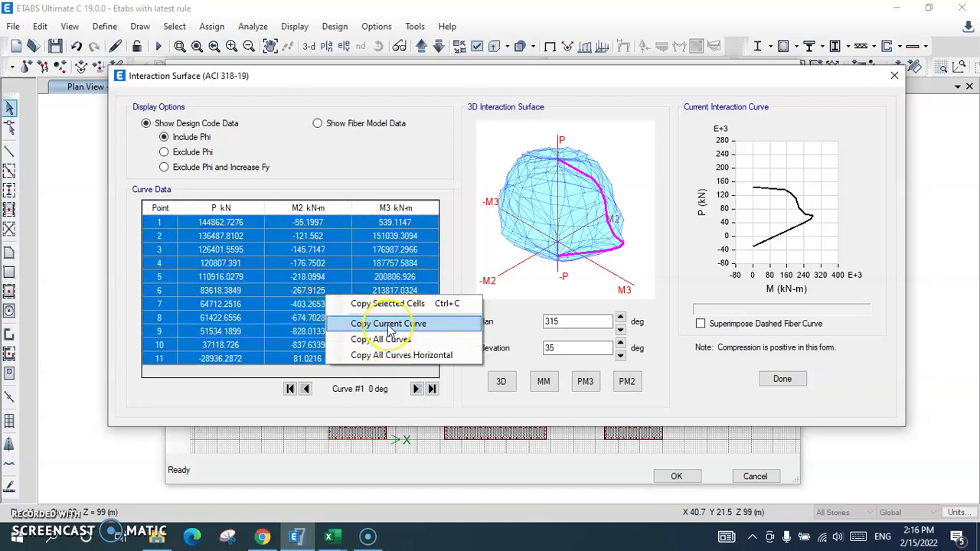
pyautogui.click(391, 327)
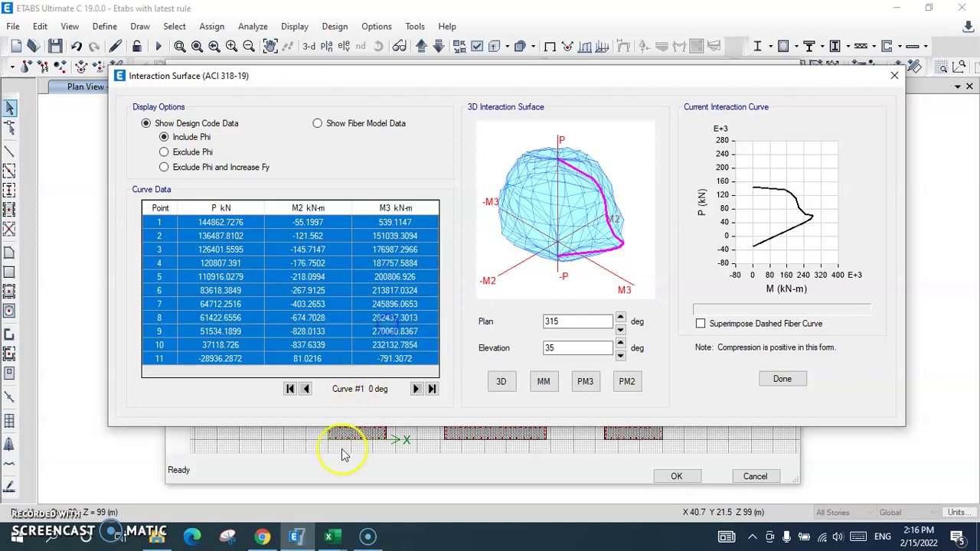
# - Switch to Excel, create a blank workbook, and paste the copied interaction curve data at cell A1
pyautogui.click(54, 539)
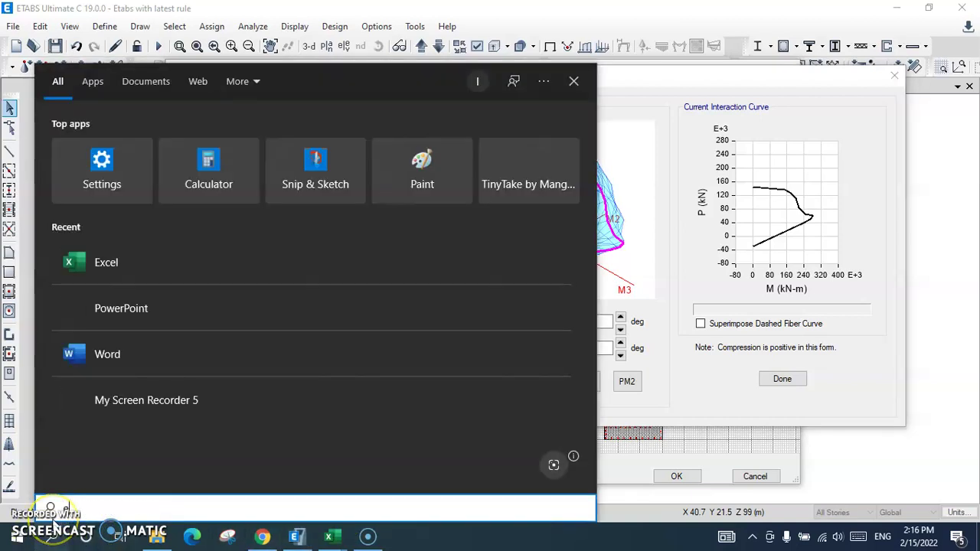
pyautogui.write('ex')
pyautogui.click(463, 196)
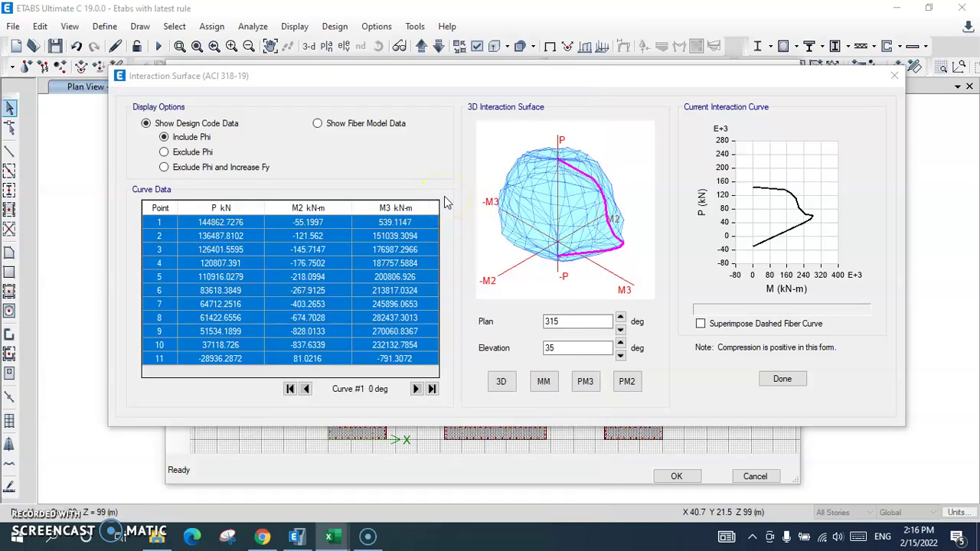
pyautogui.moveTo(335, 540)
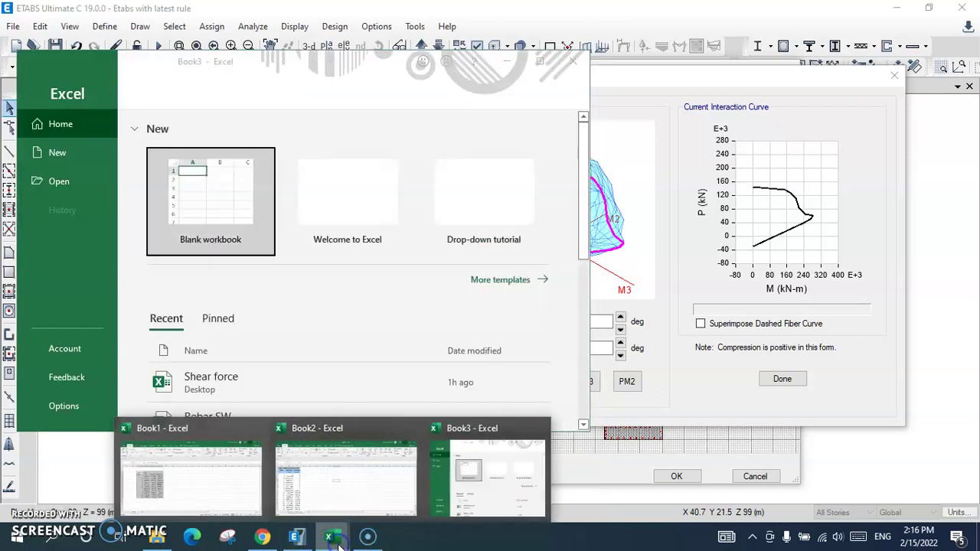
pyautogui.click(236, 204)
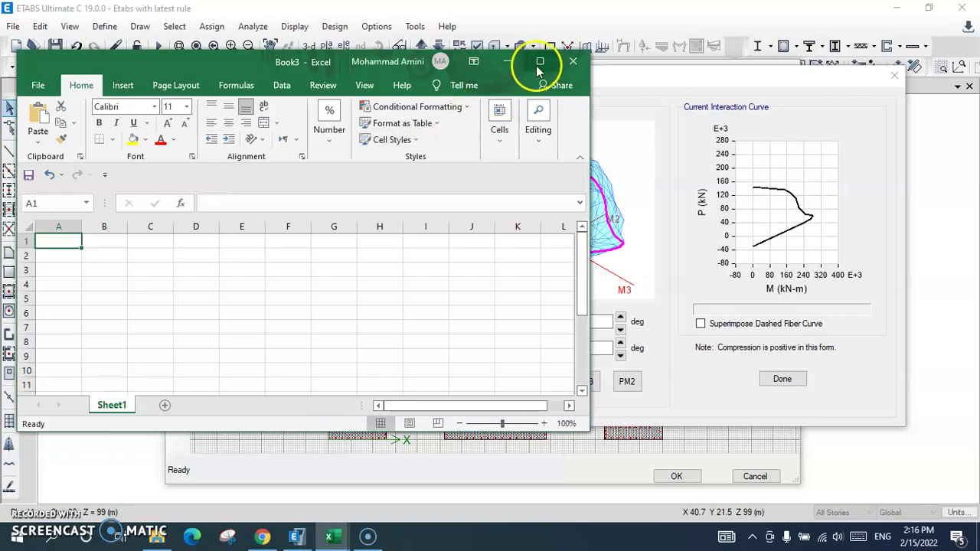
pyautogui.click(539, 62)
pyautogui.hotkey('ctrl', 'v')
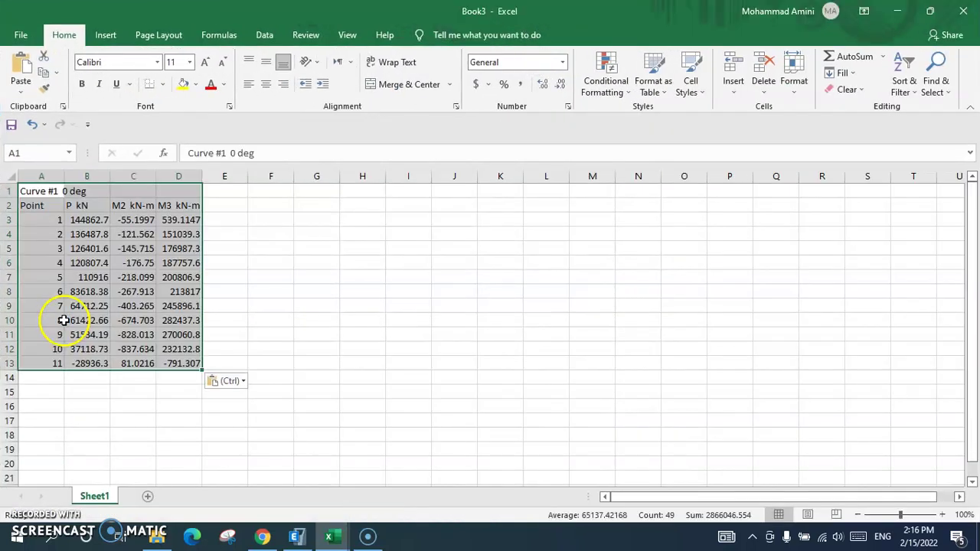
# - Examine the P, M2 and M3 columns of the pasted interaction curve table
pyautogui.click(283, 280)
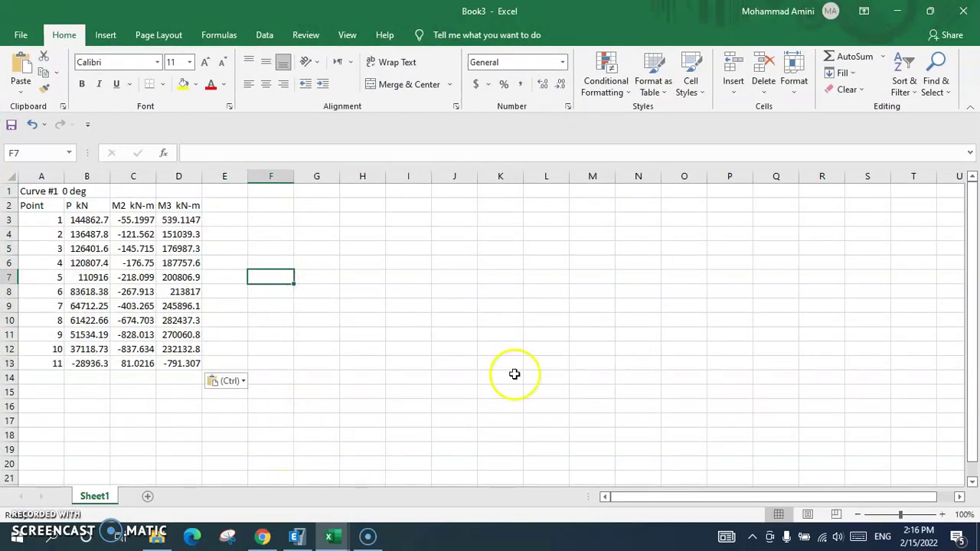
pyautogui.click(455, 263)
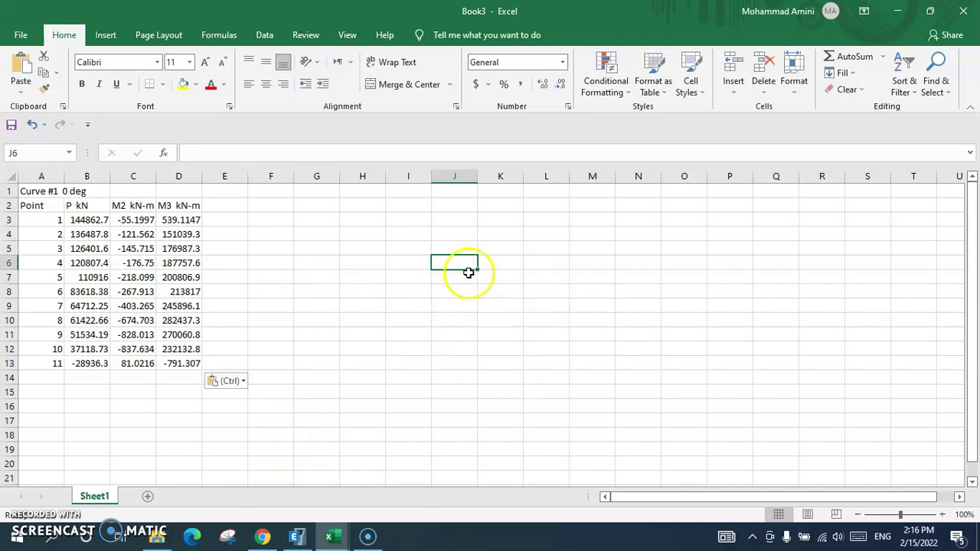
pyautogui.moveTo(96, 210); pyautogui.dragTo(76, 367)
pyautogui.click(137, 211)
pyautogui.moveTo(137, 210); pyautogui.dragTo(136, 365)
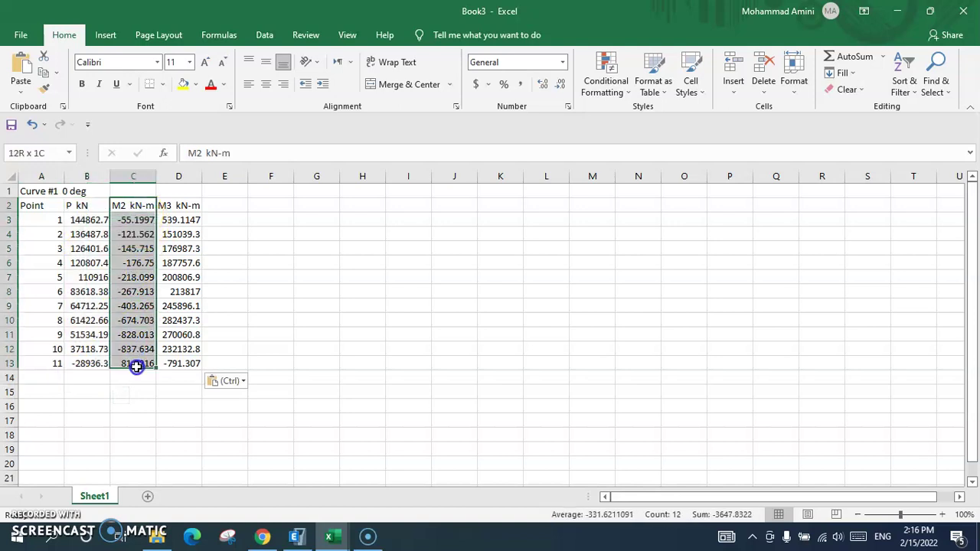
pyautogui.moveTo(180, 206); pyautogui.dragTo(184, 366)
pyautogui.click(478, 276)
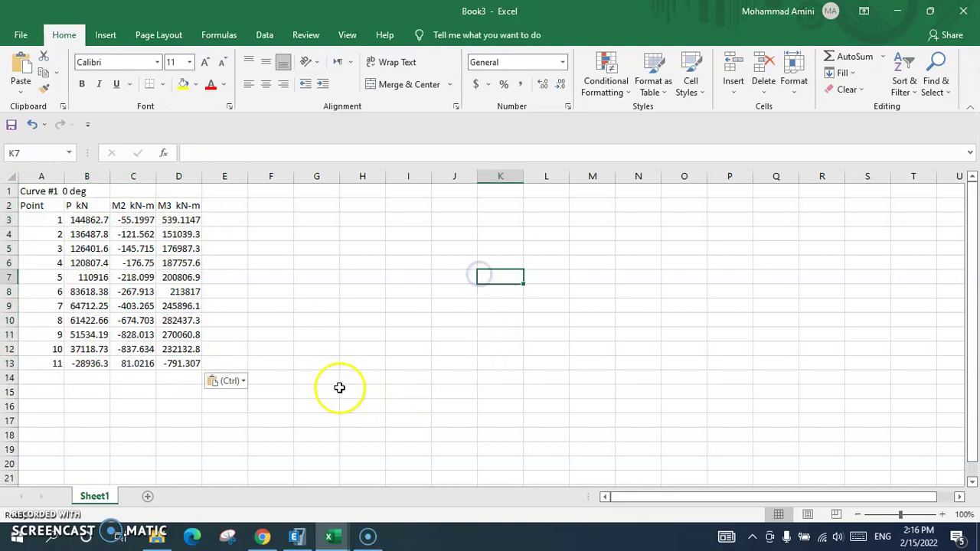
# - Return to ETABS, view the interaction surface's fiber model data for Curve #1, and close the interaction surface
pyautogui.click(296, 536)
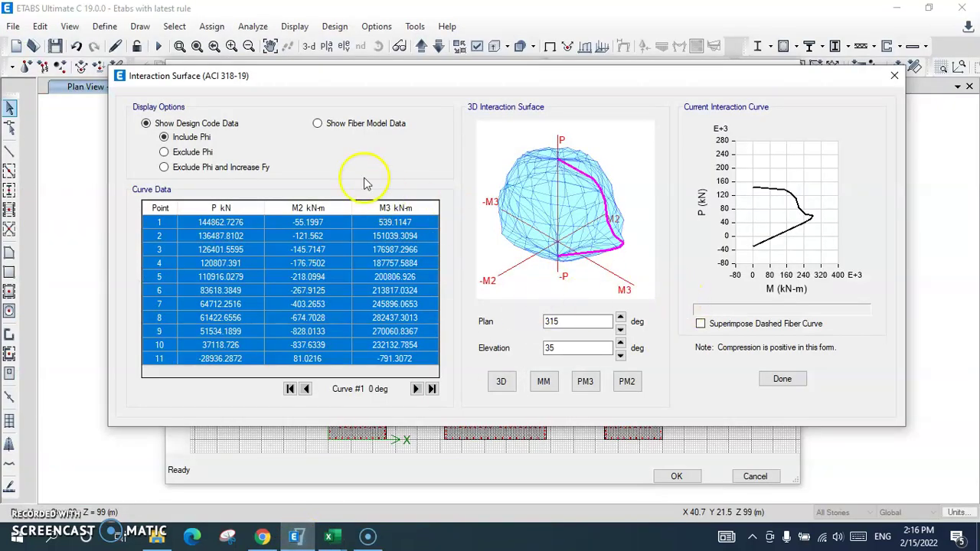
pyautogui.click(357, 125)
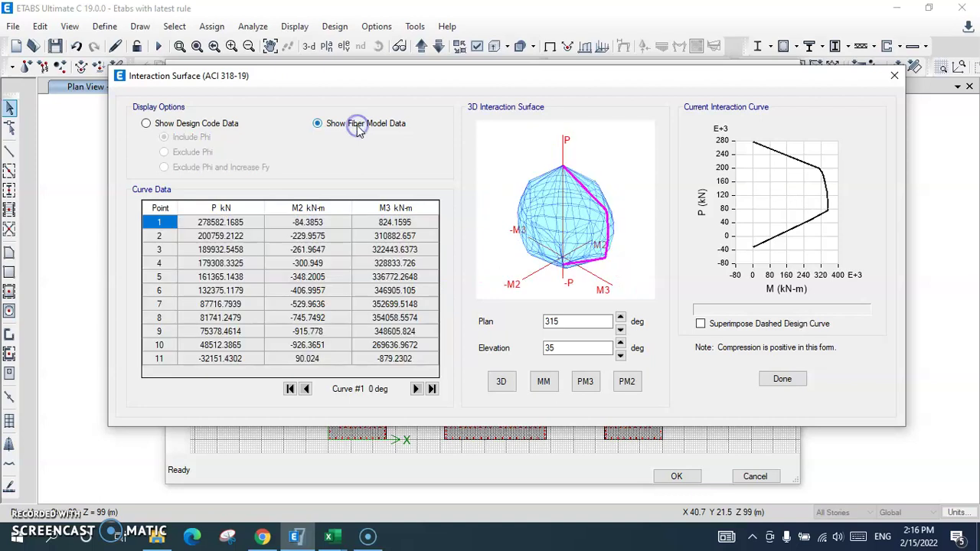
pyautogui.moveTo(178, 230); pyautogui.dragTo(431, 389)
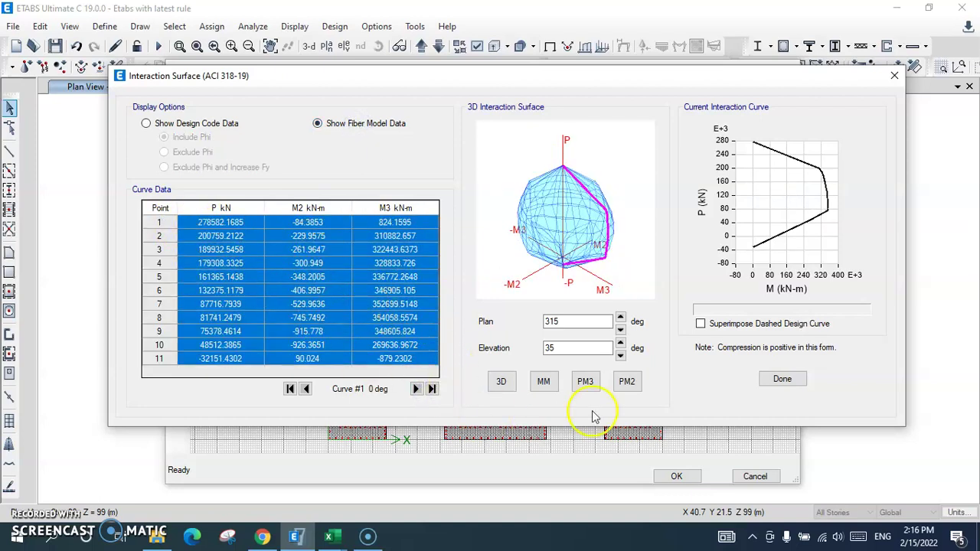
pyautogui.click(893, 76)
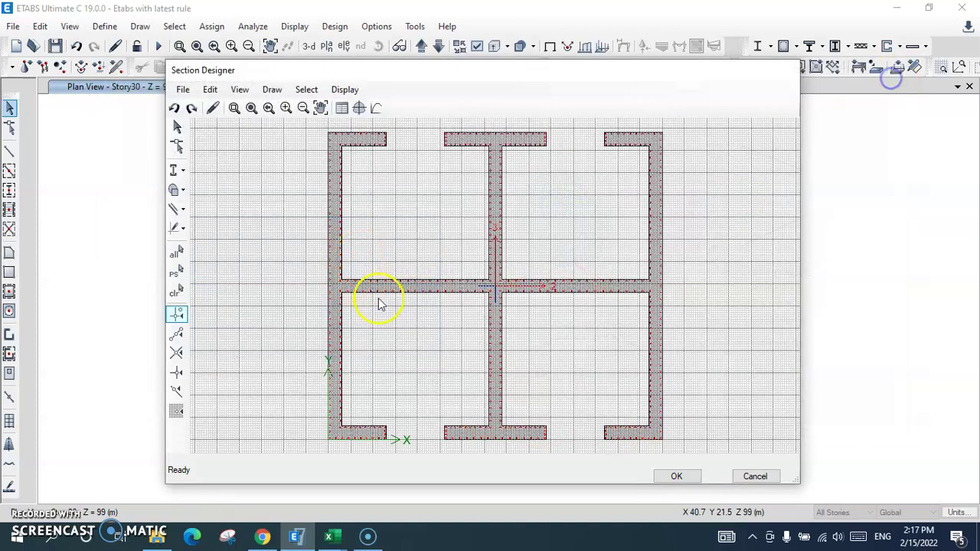
# - Show the section's moment curvature plot and select the rows of its data table for review
pyautogui.click(379, 108)
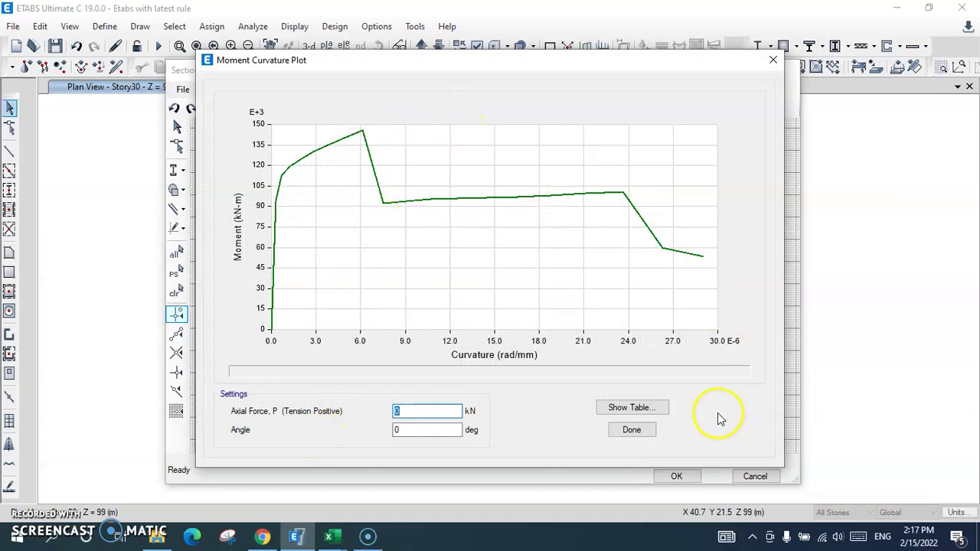
pyautogui.click(659, 408)
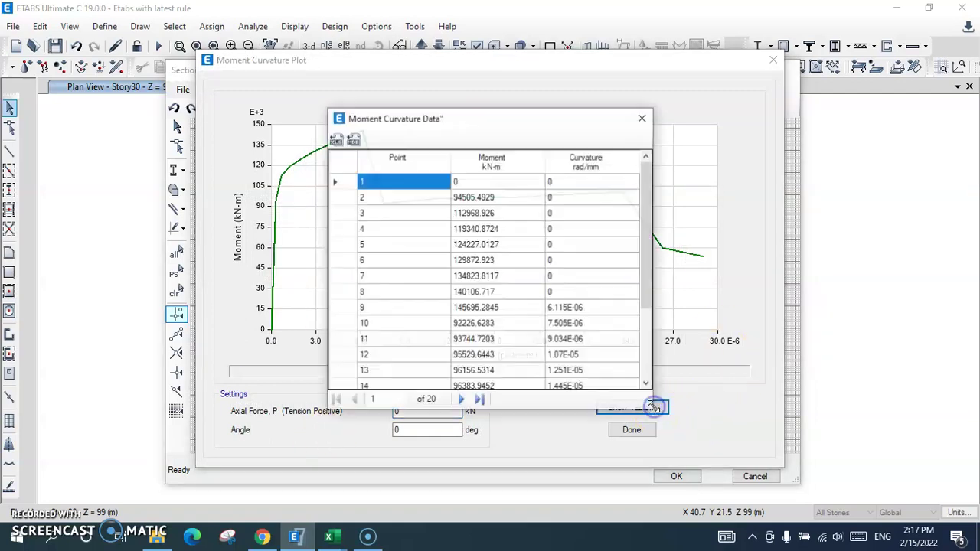
pyautogui.moveTo(441, 181); pyautogui.dragTo(507, 357)
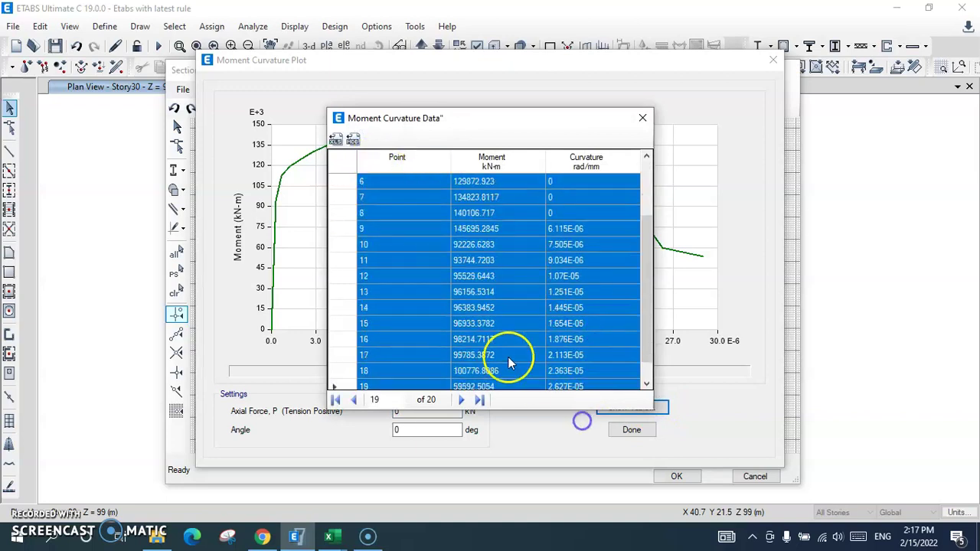
# - Export the moment curvature data table to Excel and maximize the exported workbook's window
pyautogui.click(337, 143)
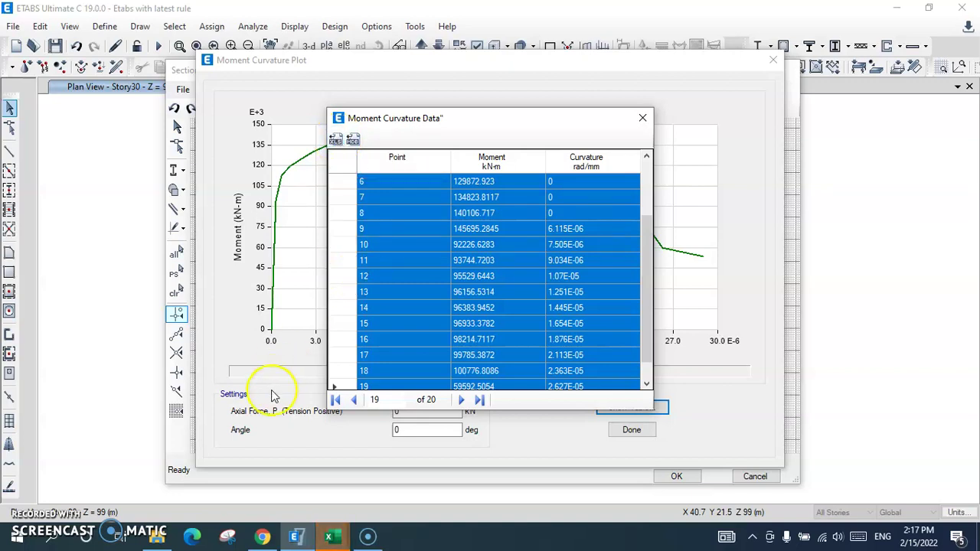
pyautogui.moveTo(331, 539)
pyautogui.click(549, 487)
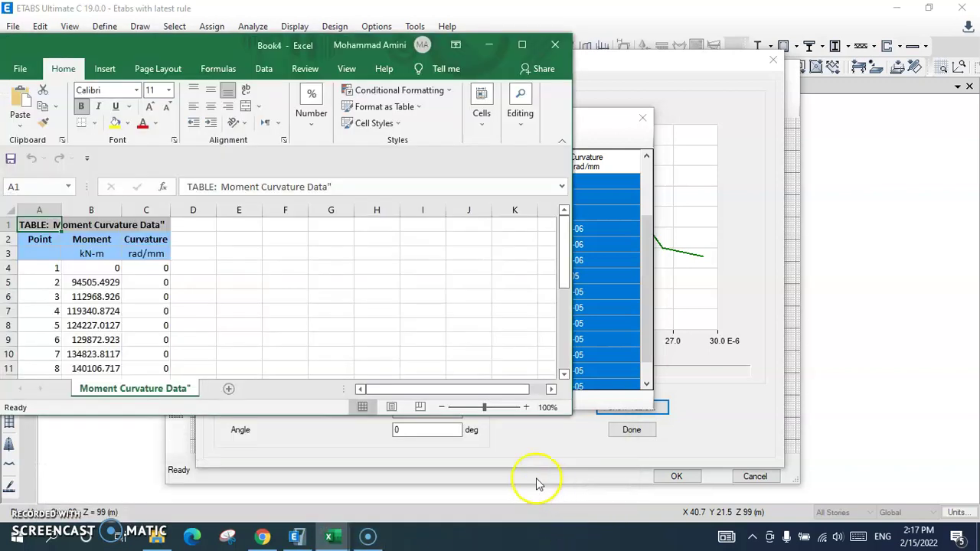
pyautogui.click(521, 44)
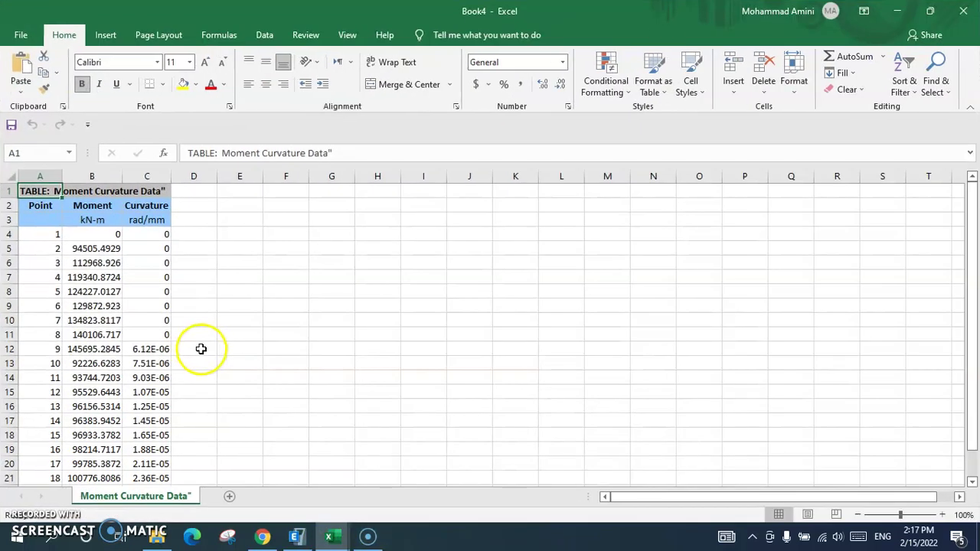
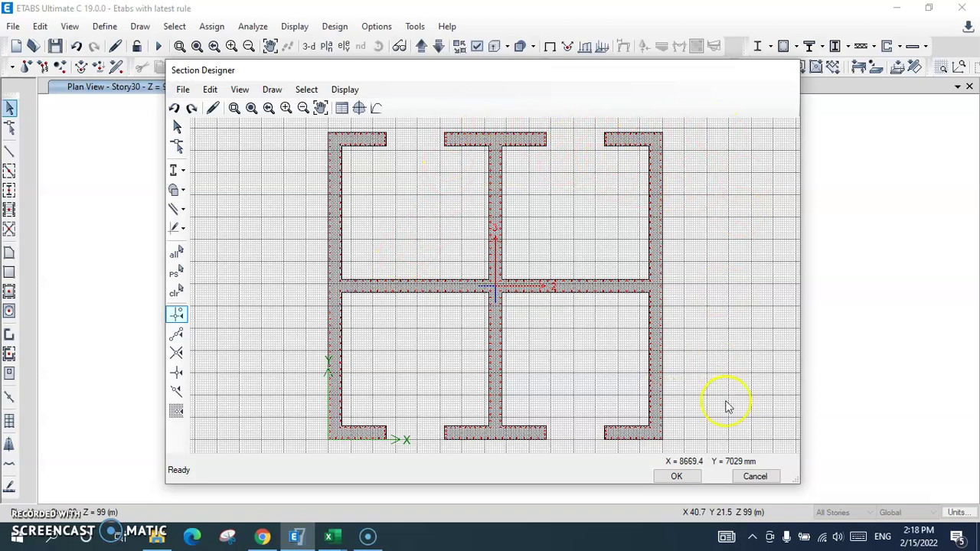
# - Accept the section in Section Designer and confirm the Pier section data and the pier sections list
pyautogui.click(675, 475)
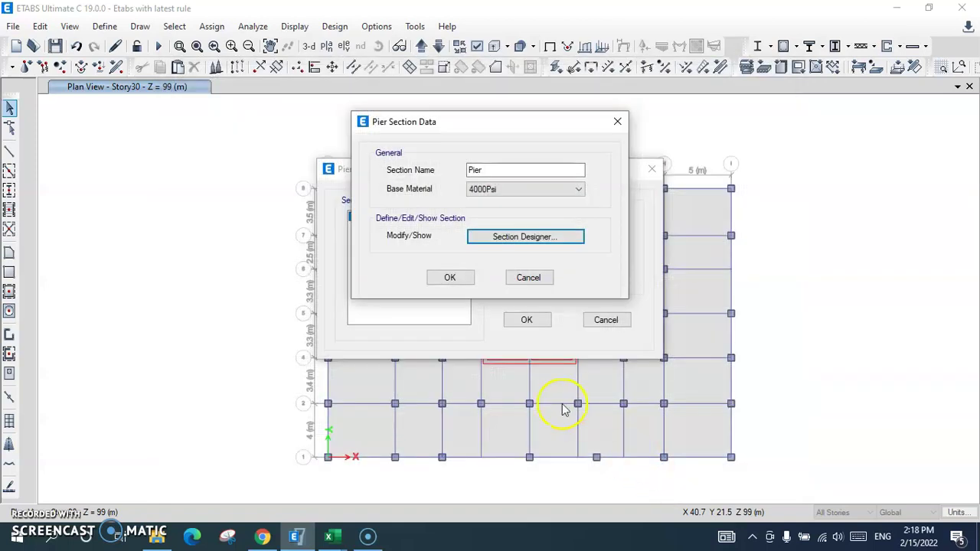
pyautogui.click(449, 277)
pyautogui.click(528, 320)
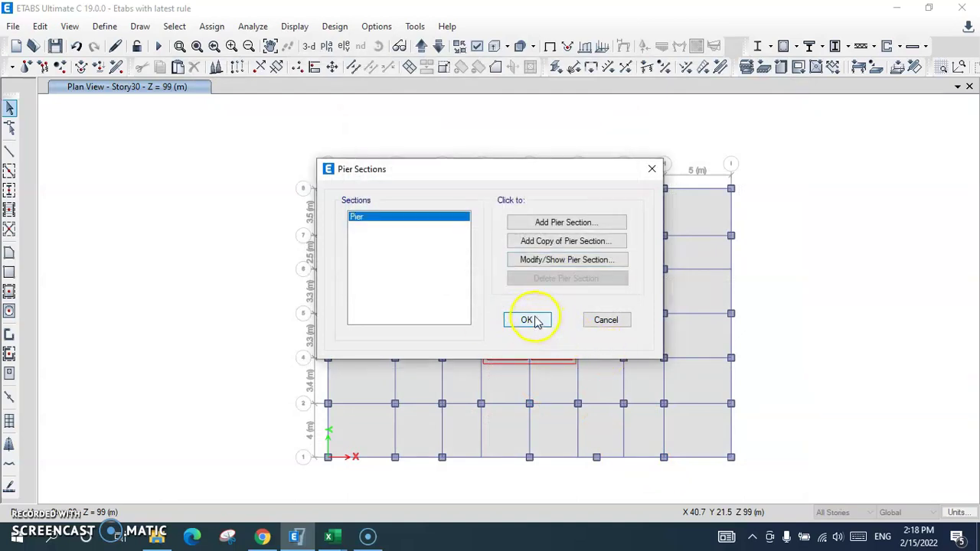
pyautogui.click(534, 318)
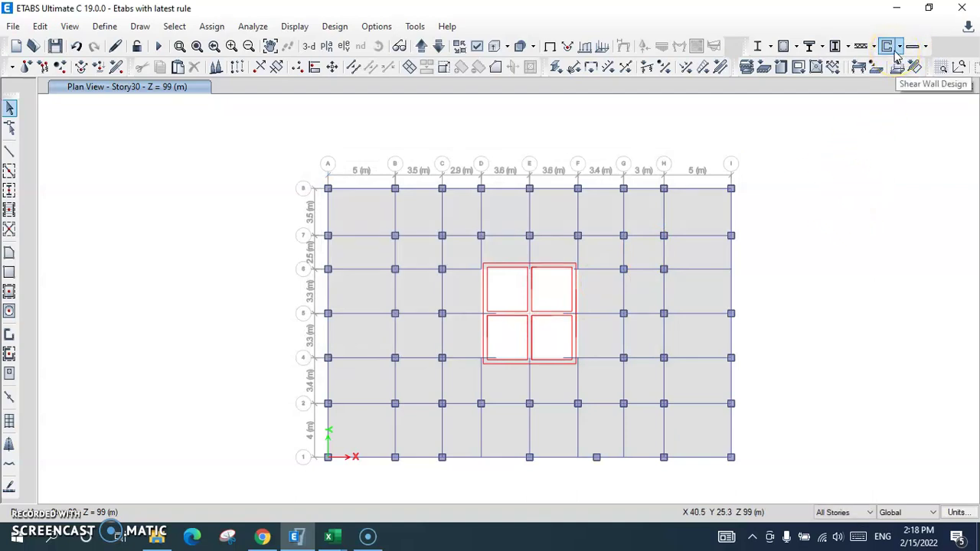
pyautogui.click(637, 371)
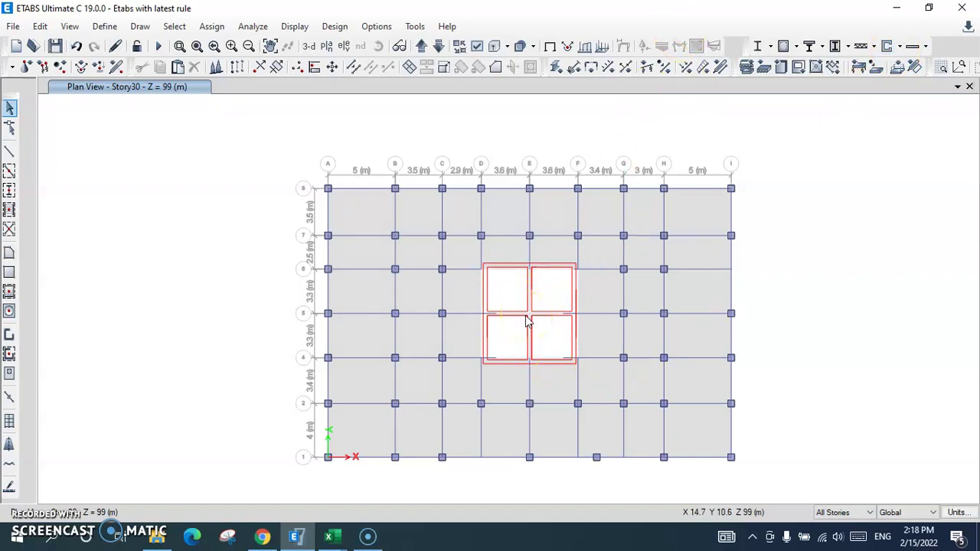
# - Select all wall objects in the model by object type Walls
pyautogui.click(174, 26)
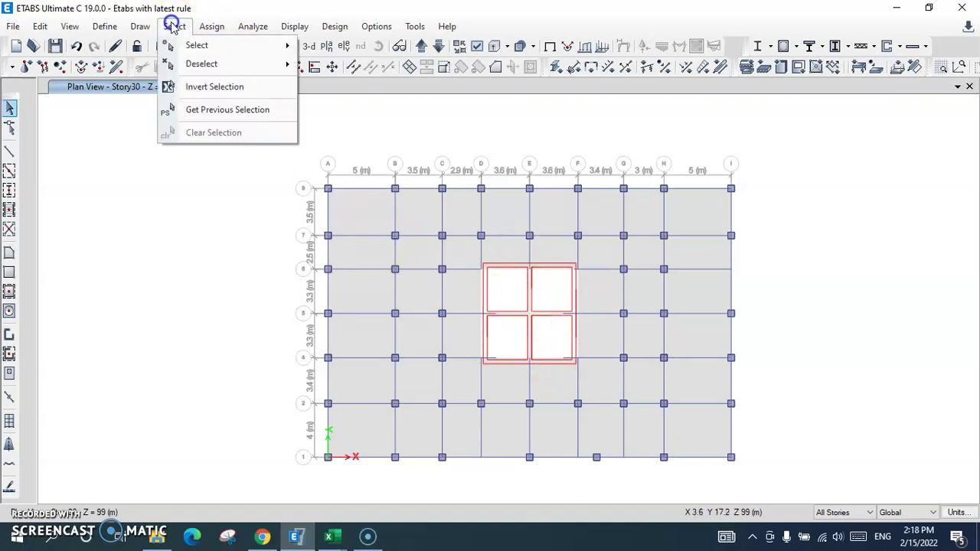
pyautogui.moveTo(264, 48)
pyautogui.moveTo(398, 191)
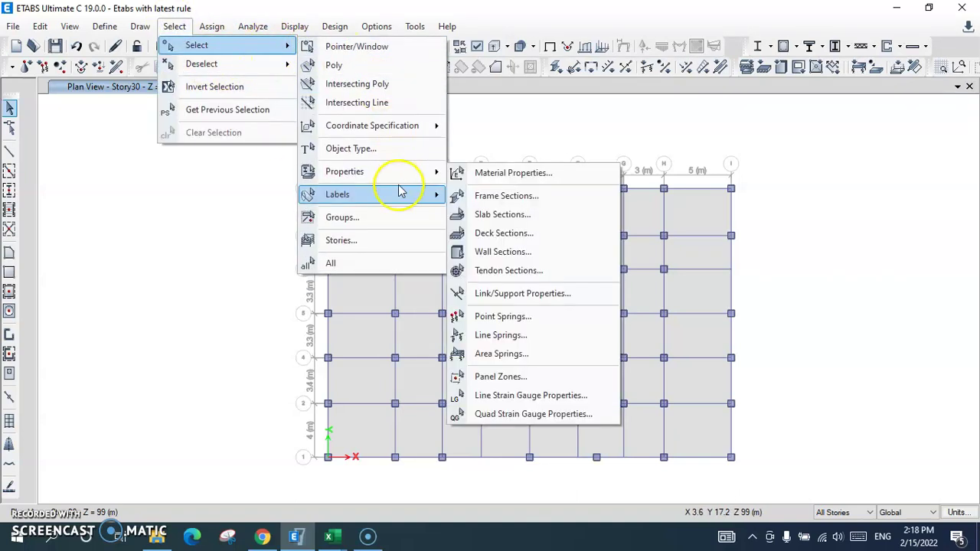
pyautogui.click(378, 147)
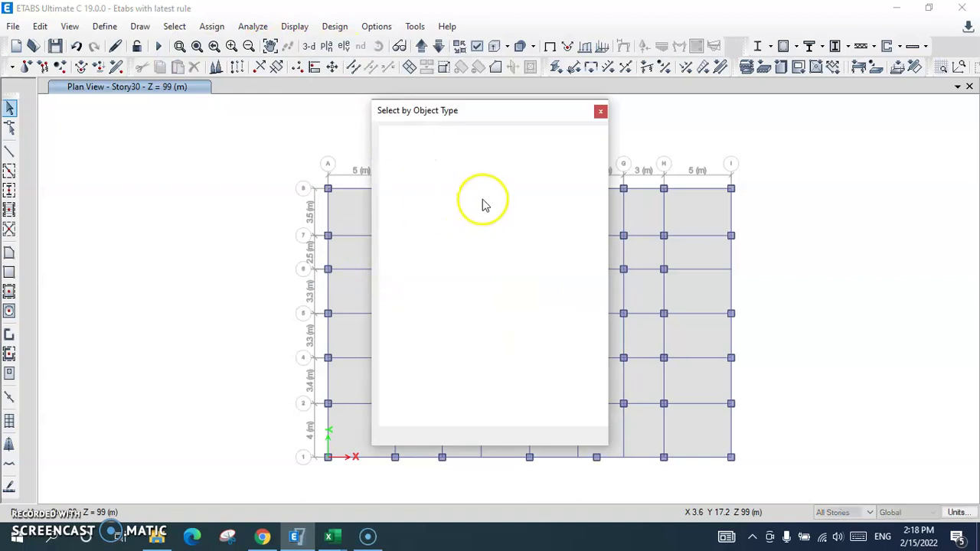
pyautogui.click(419, 205)
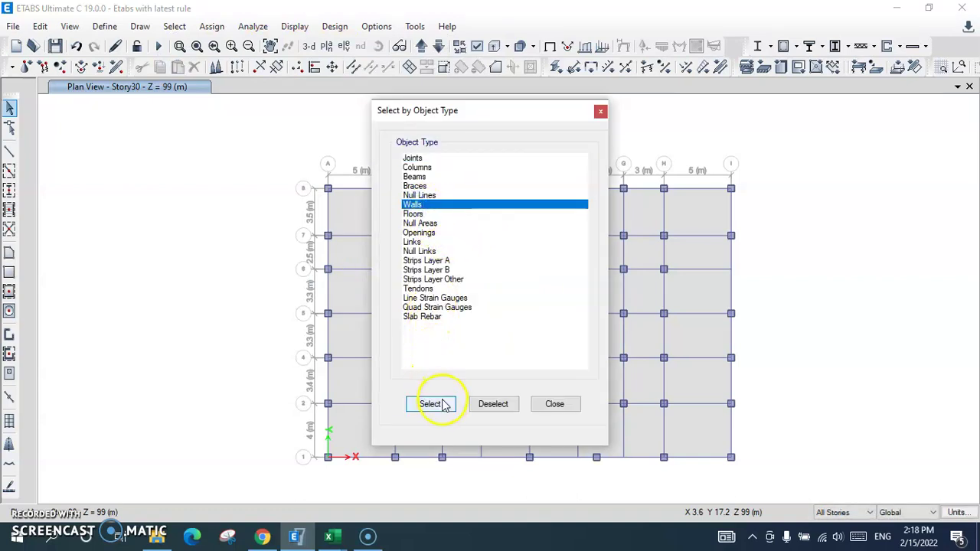
pyautogui.click(555, 406)
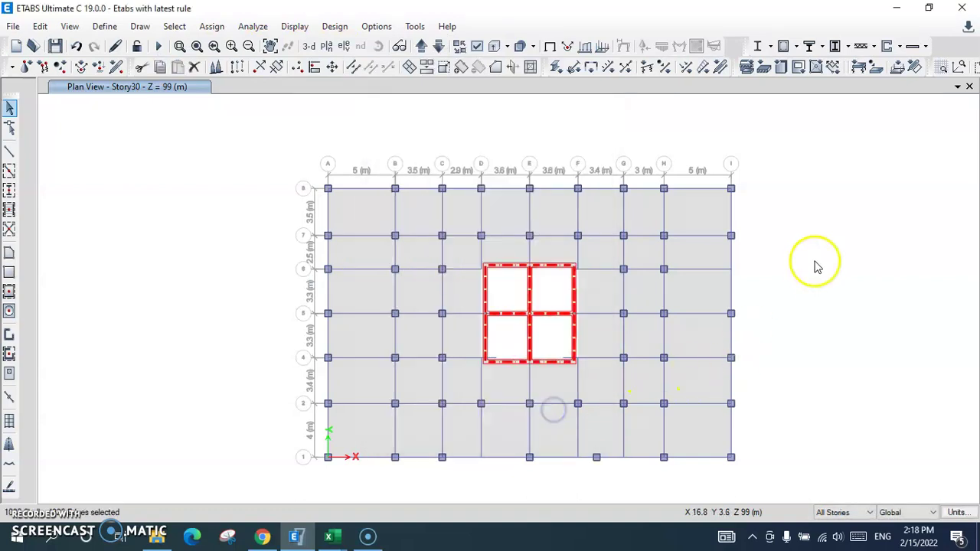
# - Assign the general reinforcing section Pier at bottom and top of the selected walls, with Reinforcement to be Checked
pyautogui.click(890, 46)
pyautogui.moveTo(890, 118)
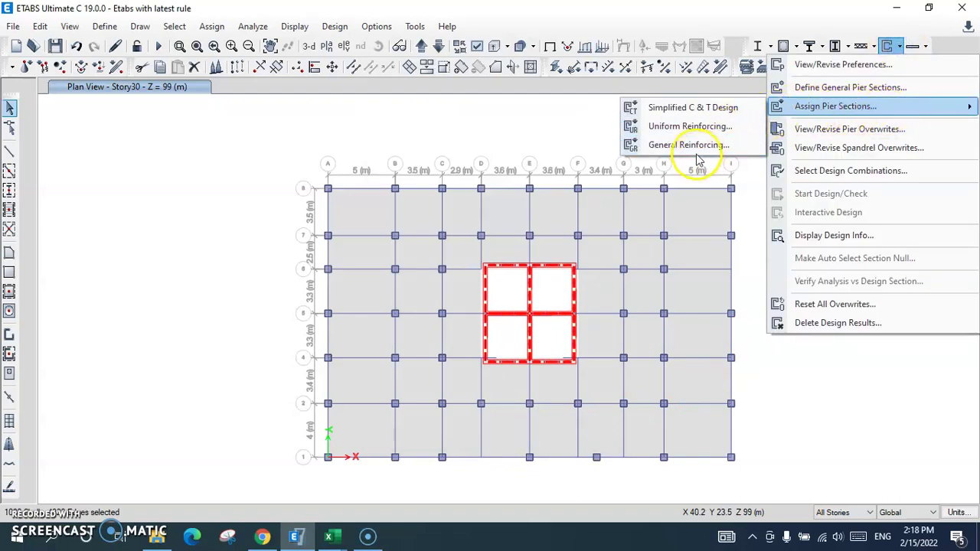
pyautogui.moveTo(861, 106)
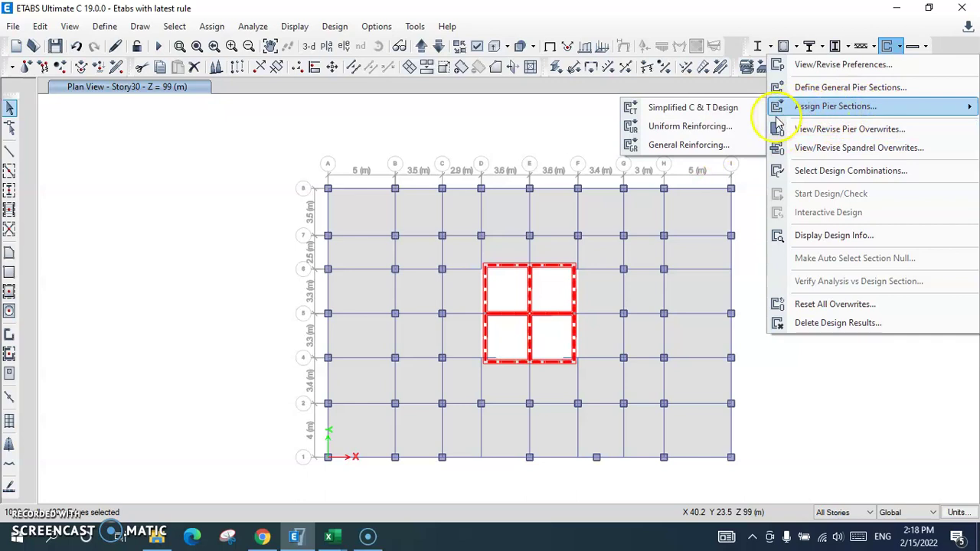
pyautogui.click(703, 151)
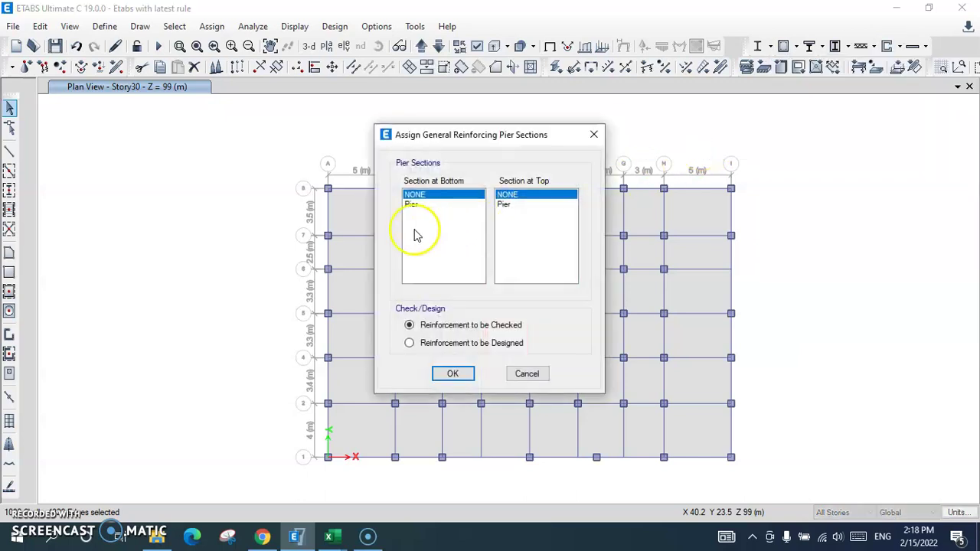
pyautogui.click(413, 205)
pyautogui.click(503, 204)
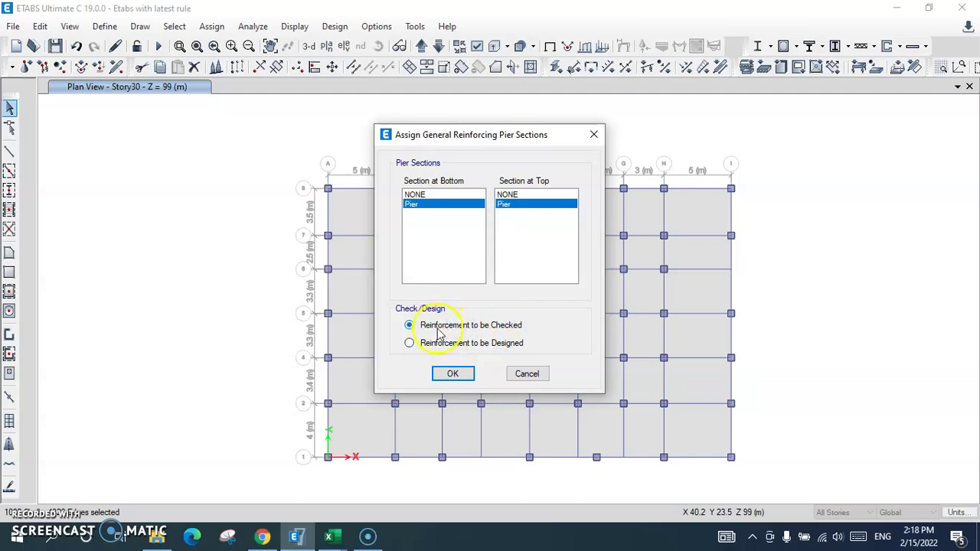
pyautogui.click(452, 374)
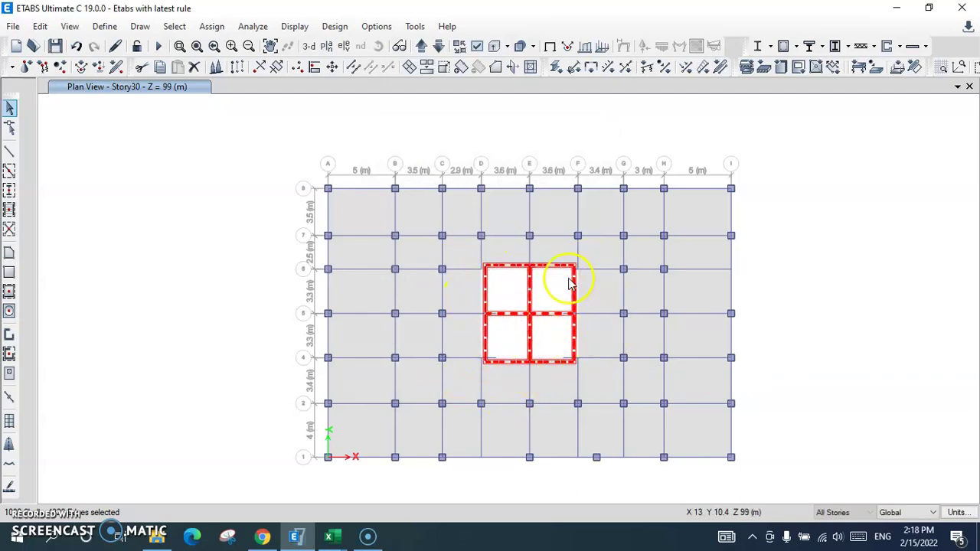
# - Show the building in the default 3D view and clear the wall selection
pyautogui.click(310, 48)
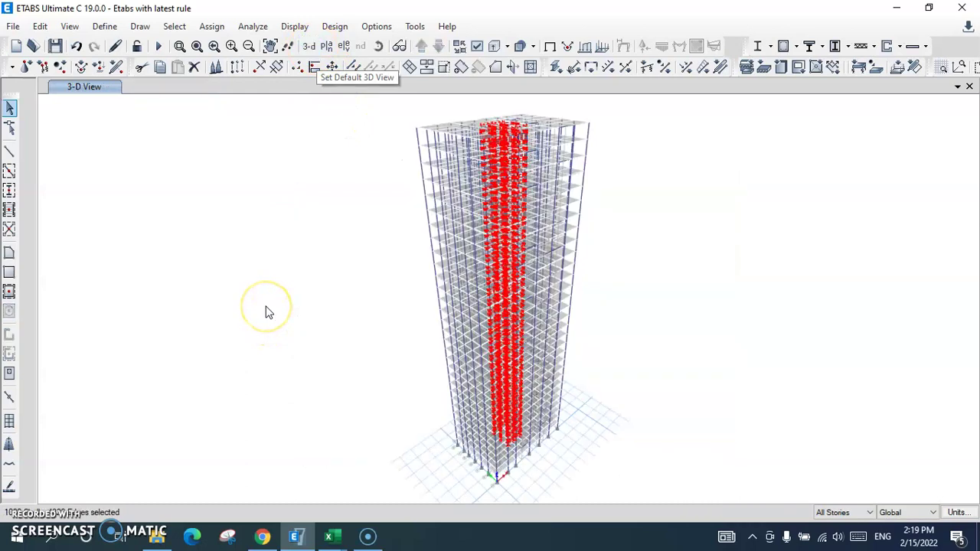
pyautogui.hotkey('ctrl', 'q')
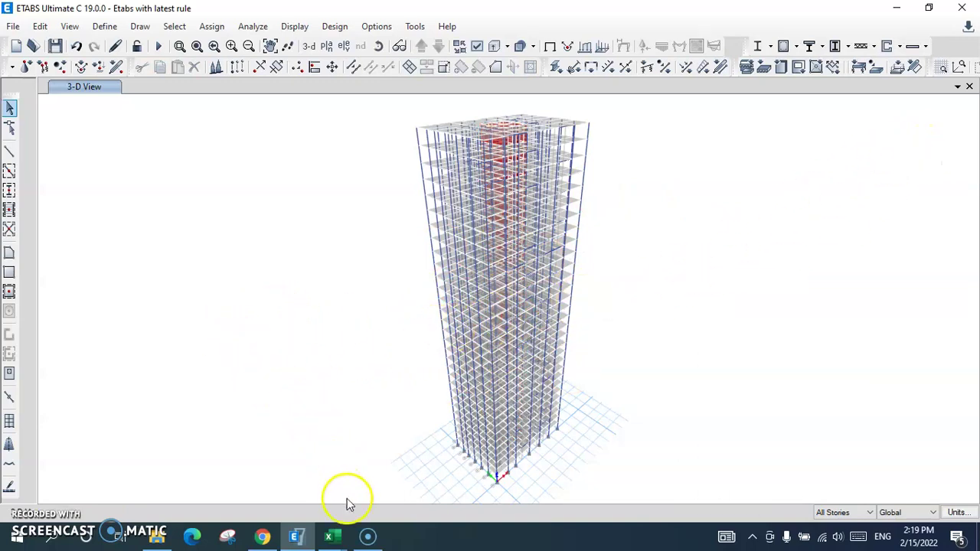
pyautogui.click(369, 539)
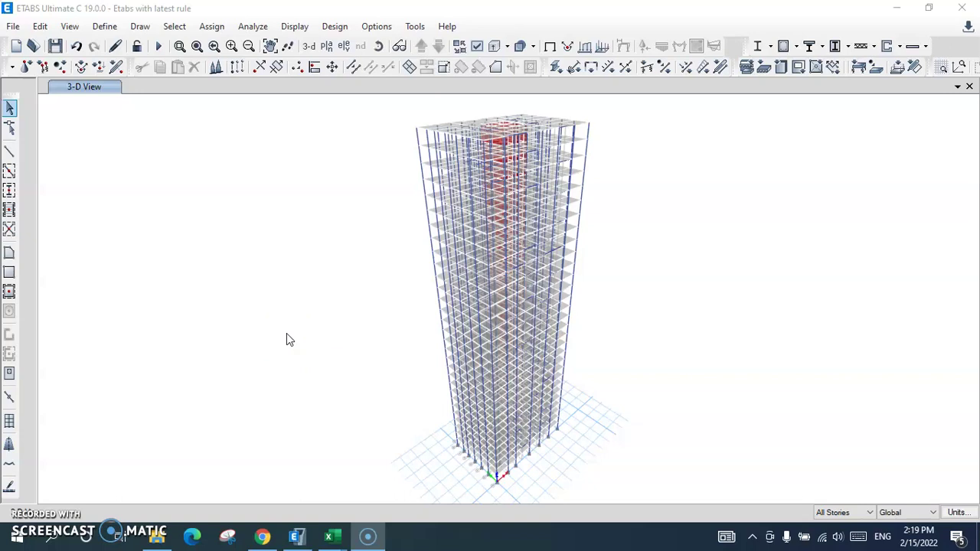
pyautogui.moveTo(270, 539)
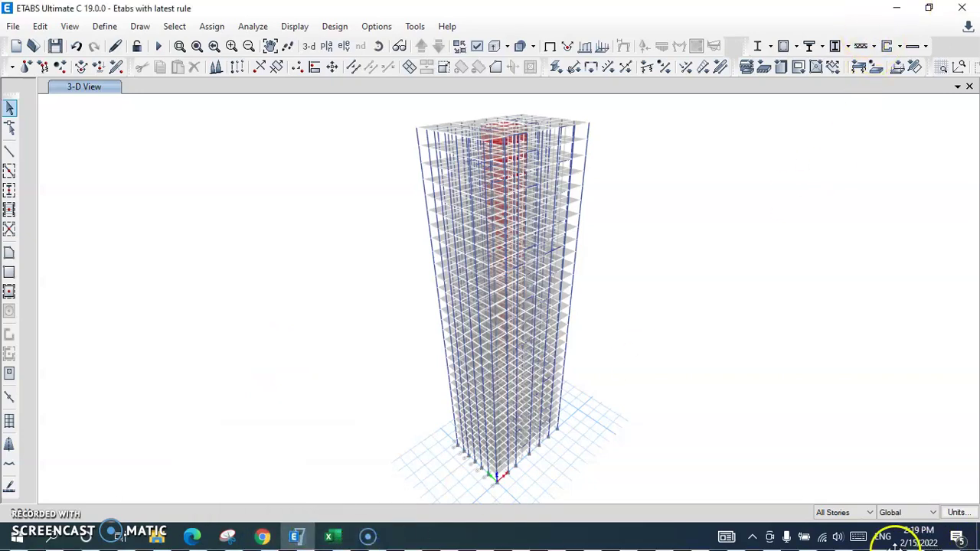
pyautogui.click(366, 539)
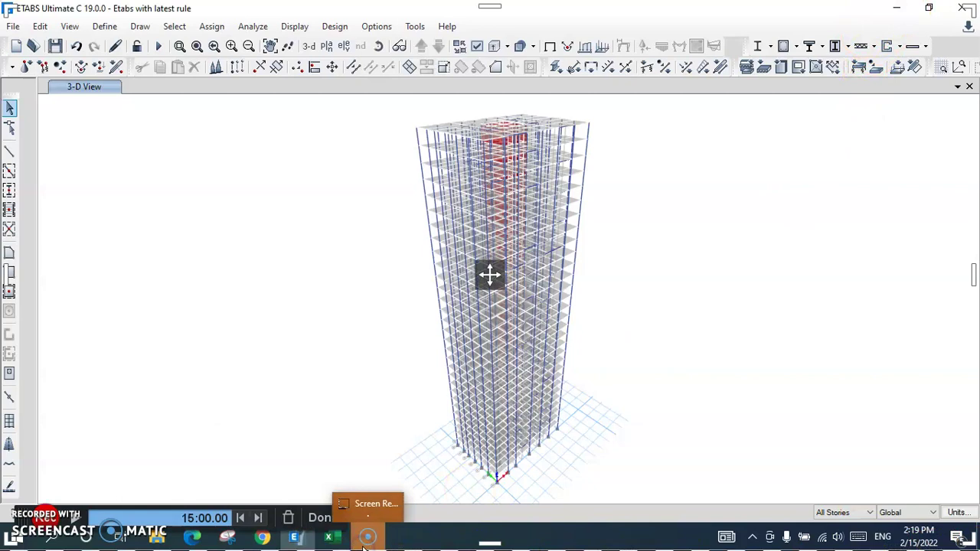
pyautogui.moveTo(285, 545)
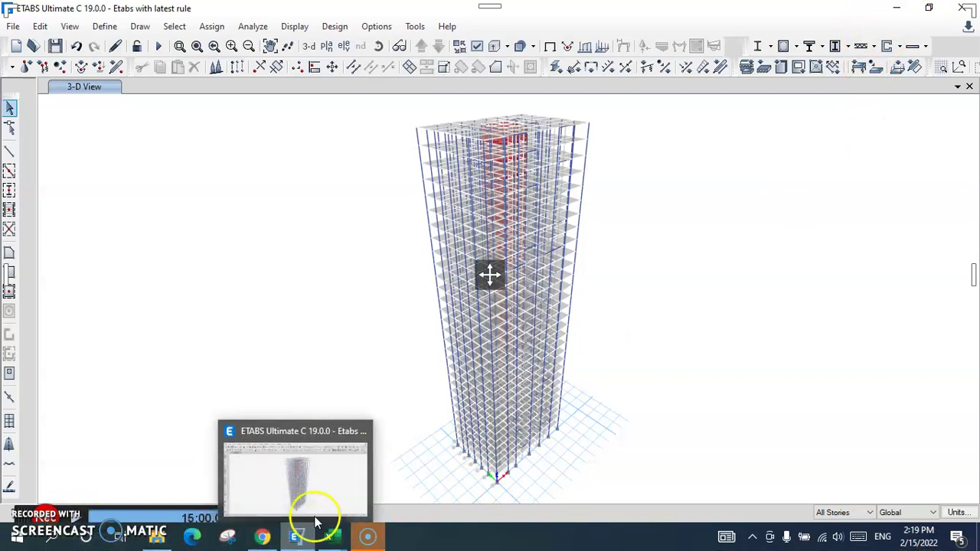
pyautogui.click(323, 518)
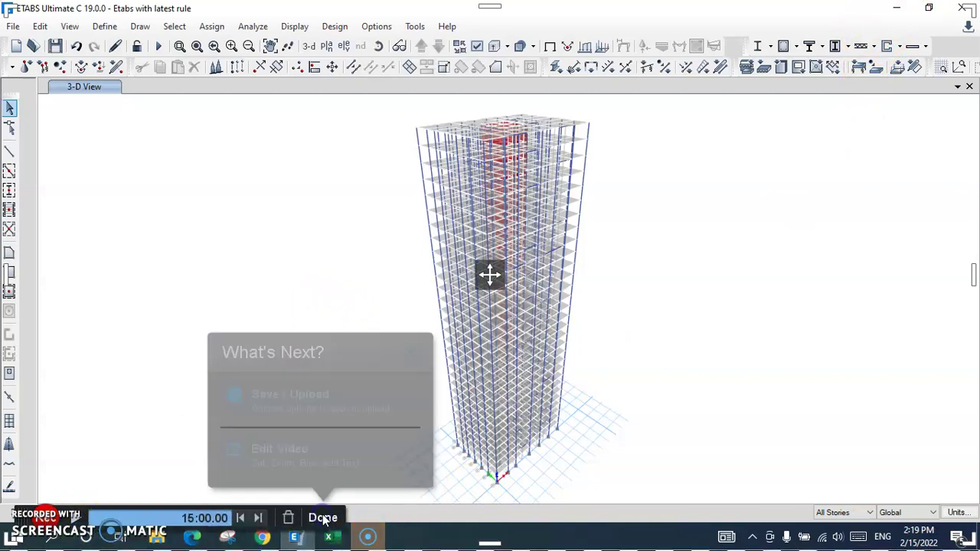